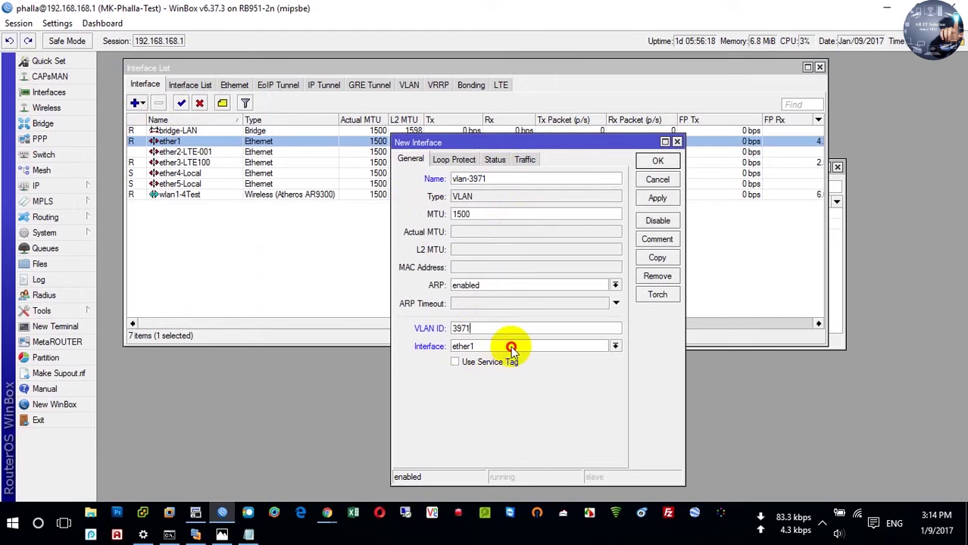
Set ether1 as the parent interface of the new VLAN vlan-3971 with ID 3971 and save it.
{"action": "left_click", "coordinate": [506, 349]}
{"action": "left_click", "coordinate": [492, 345]}
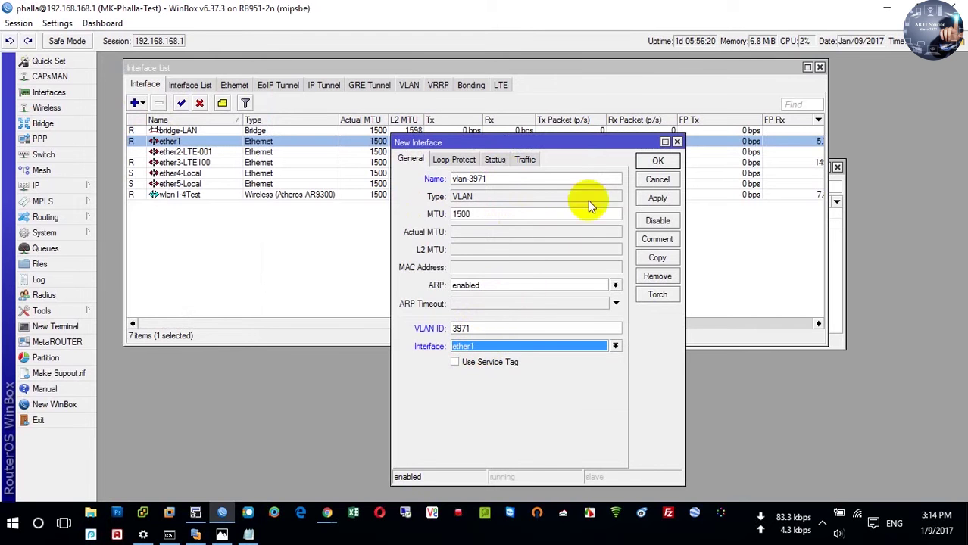
{"action": "left_click", "coordinate": [658, 162]}
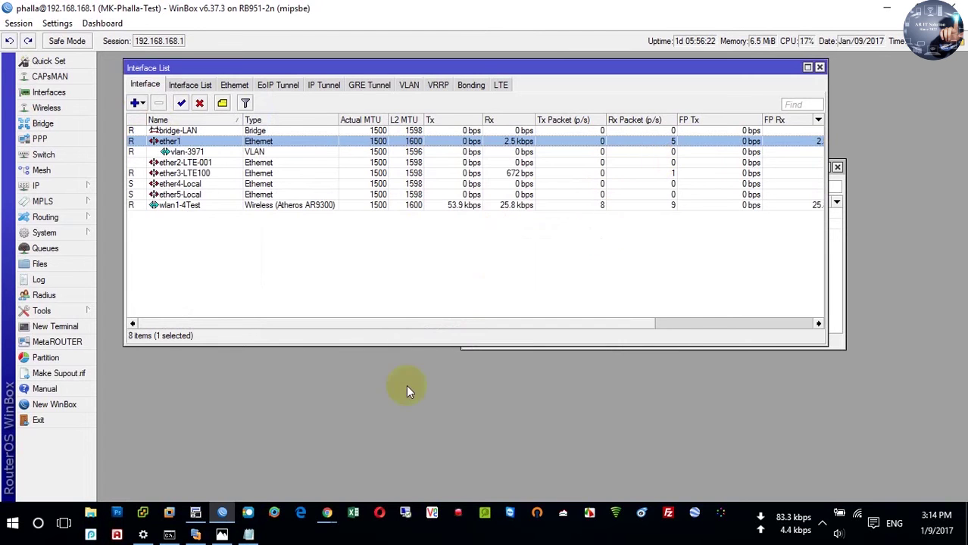
Review the VLAN topology in the Mikrotik-InterVlan.jpg diagram in Photos and return to WinBox.
{"action": "left_click", "coordinate": [221, 534]}
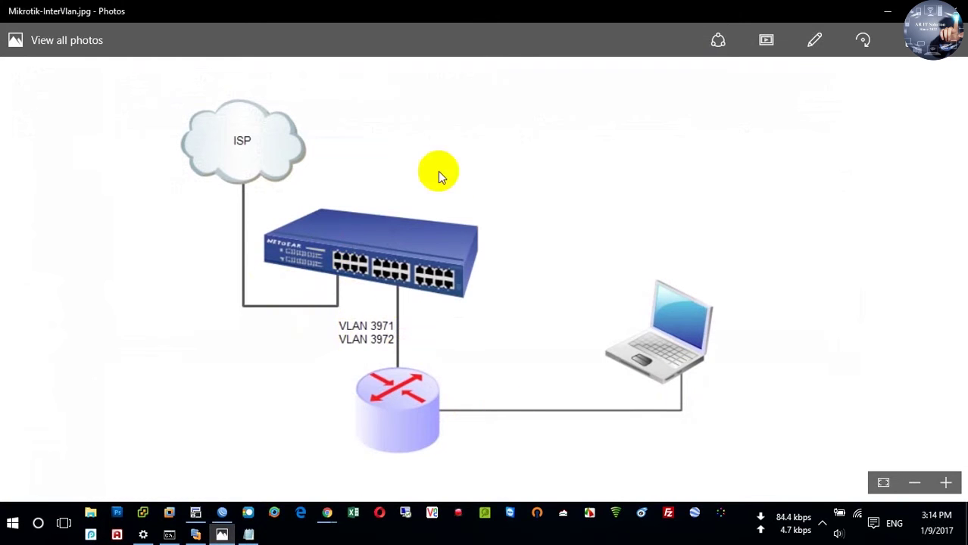
{"action": "left_click", "coordinate": [885, 10]}
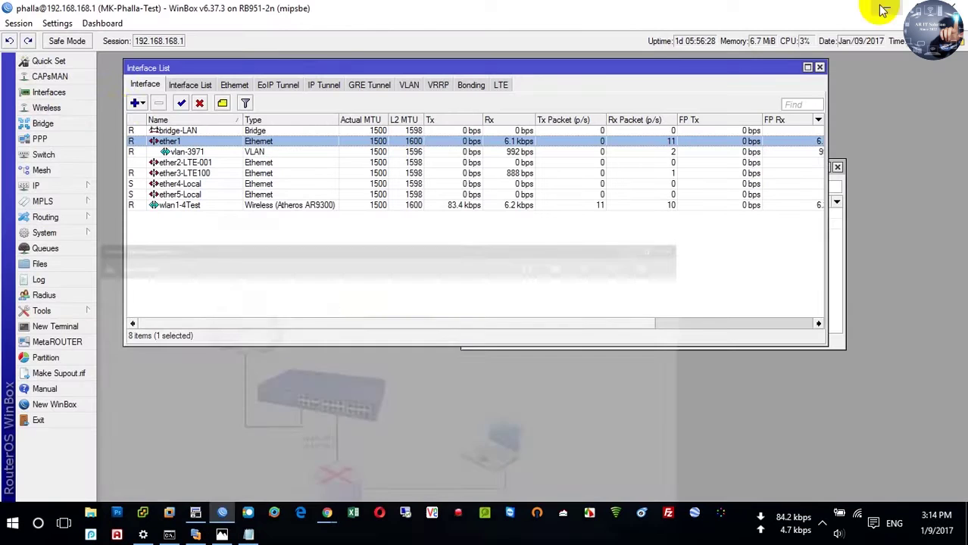
{"action": "left_click", "coordinate": [142, 103]}
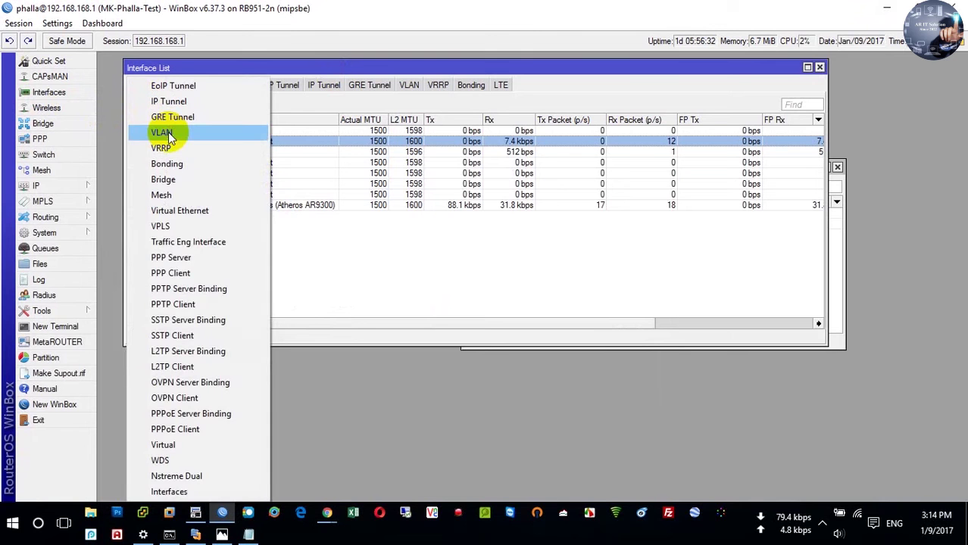
{"action": "left_click", "coordinate": [164, 133]}
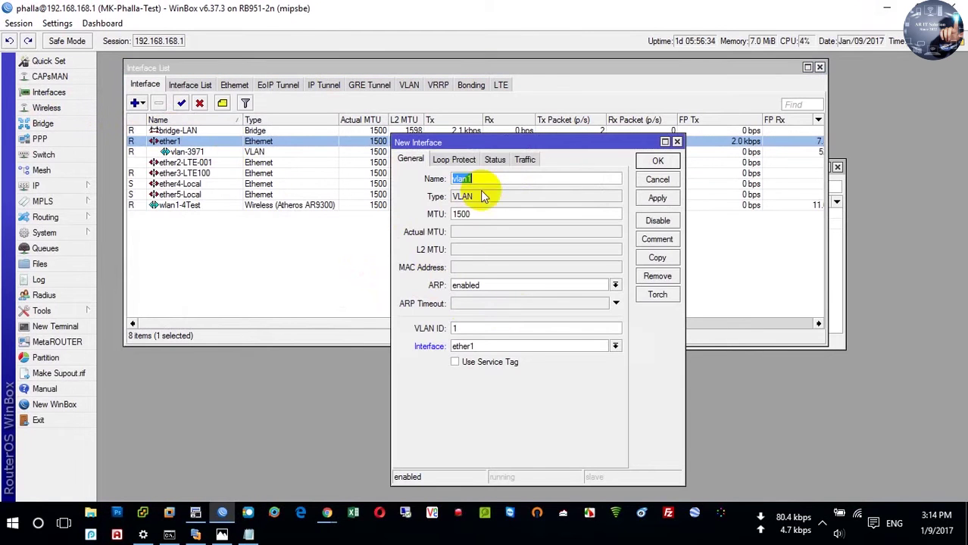
{"action": "left_click", "coordinate": [656, 180]}
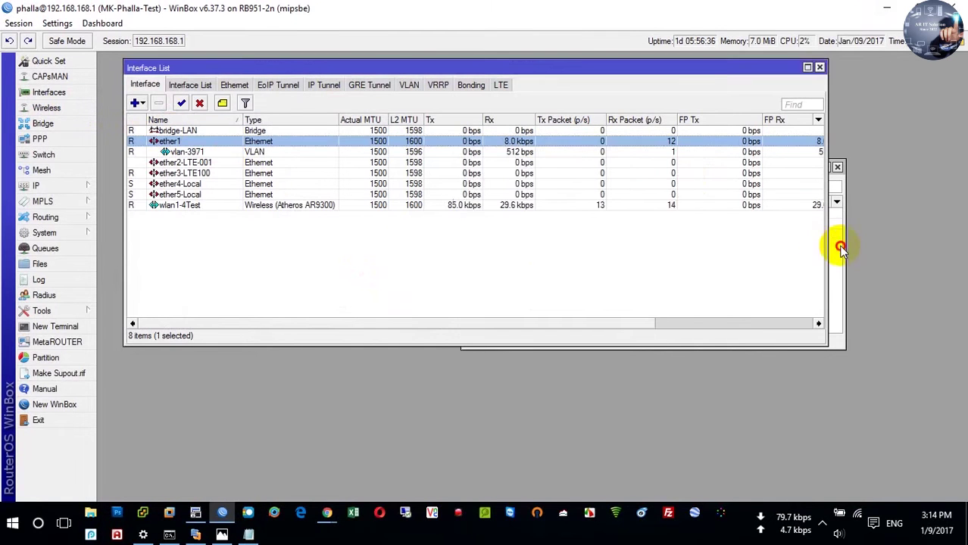
Add the IP address 103.28.2.254/30 to the vlan-3971 interface.
{"action": "left_click", "coordinate": [838, 247]}
{"action": "left_click_drag", "start_coordinate": [721, 177], "coordinate": [735, 263]}
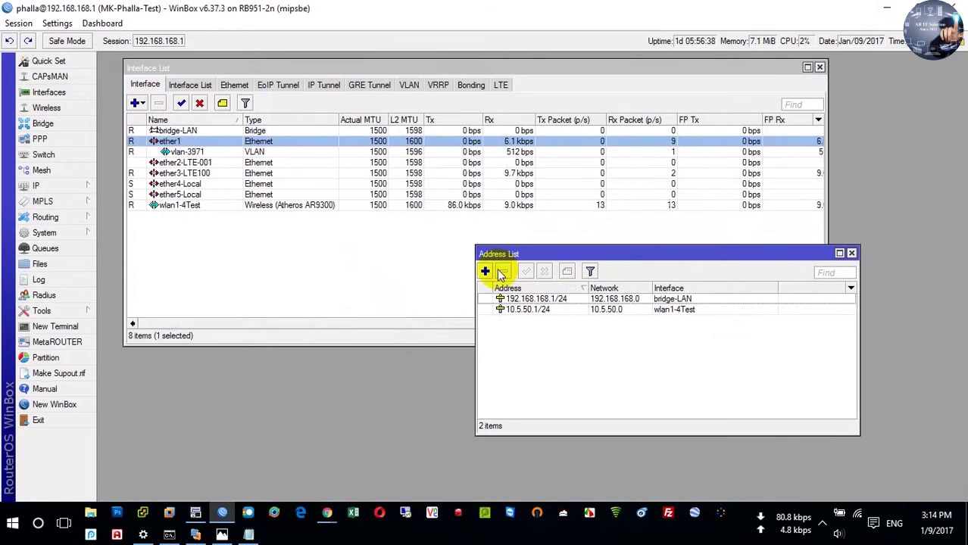
{"action": "left_click", "coordinate": [487, 271]}
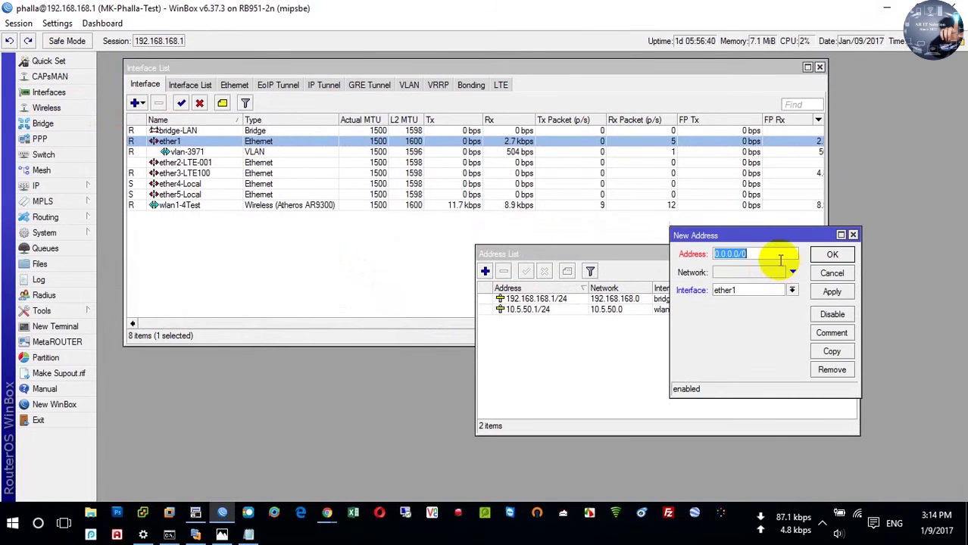
{"action": "type", "text": "103.28."}
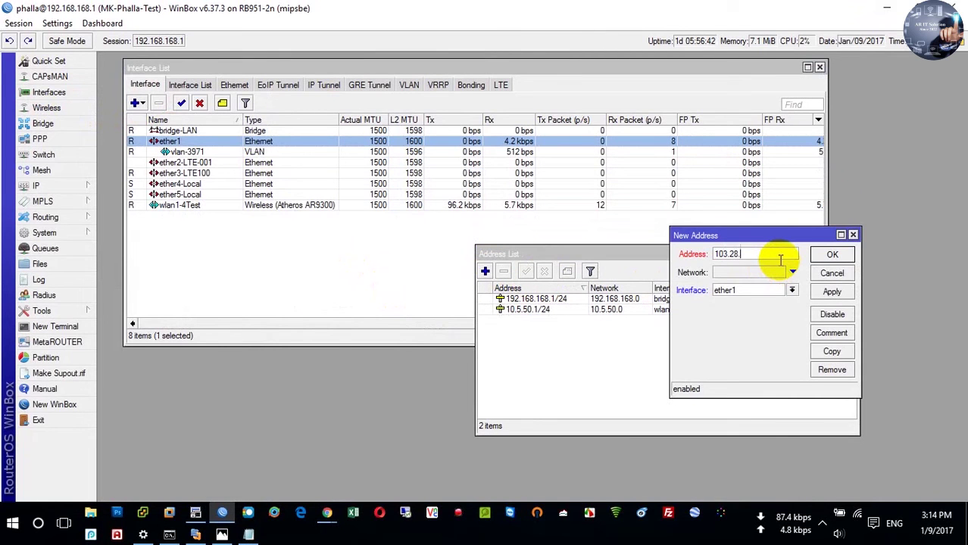
{"action": "type", "text": "0."}
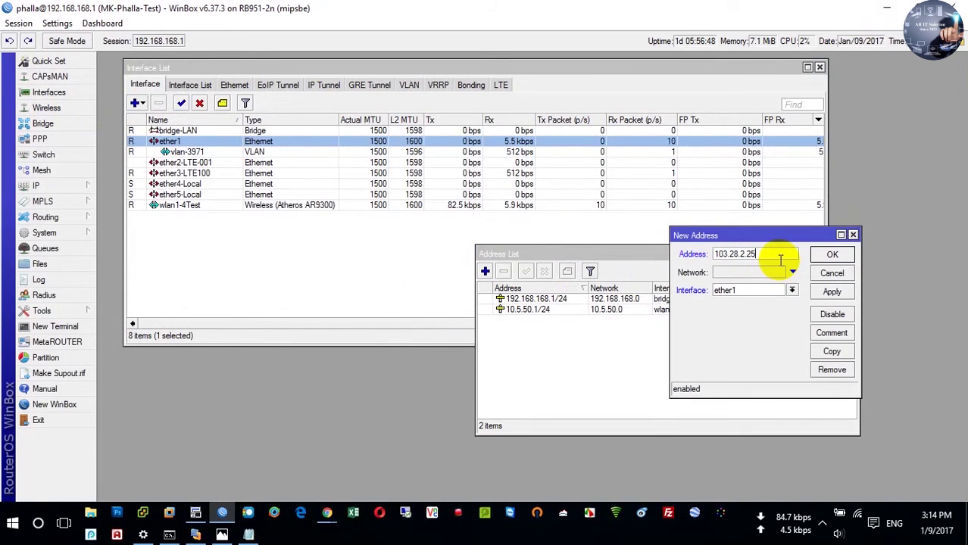
{"action": "type", "text": "254/2"}
{"action": "type", "text": "0"}
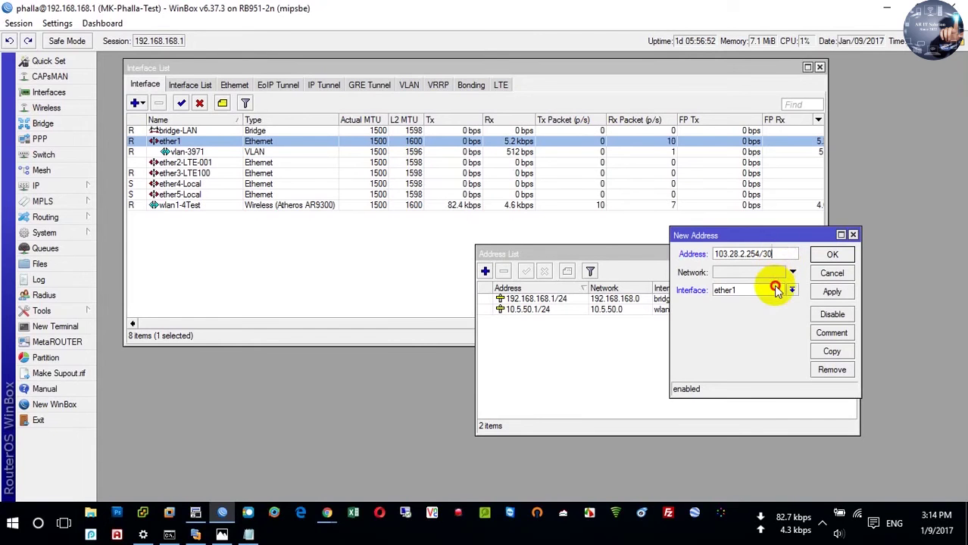
{"action": "left_click", "coordinate": [773, 286]}
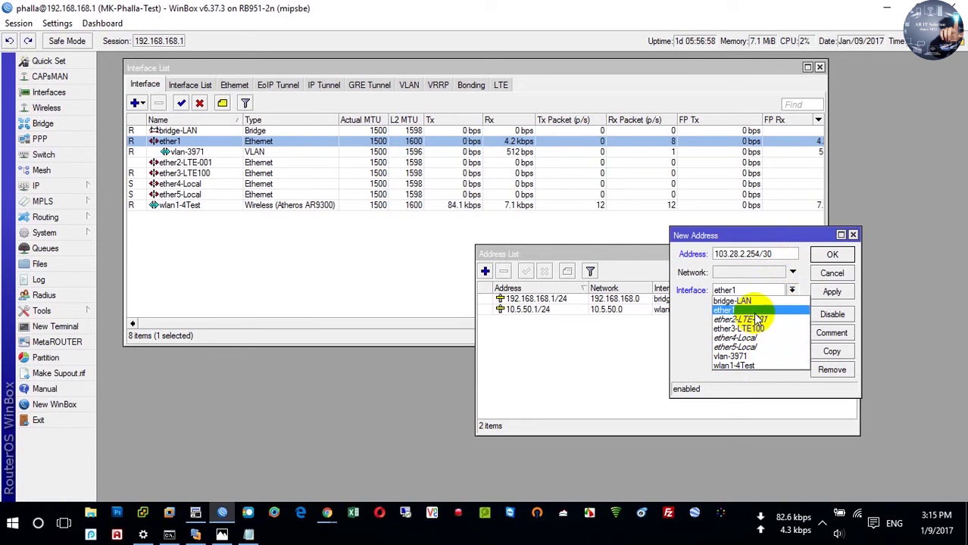
{"action": "left_click", "coordinate": [739, 356]}
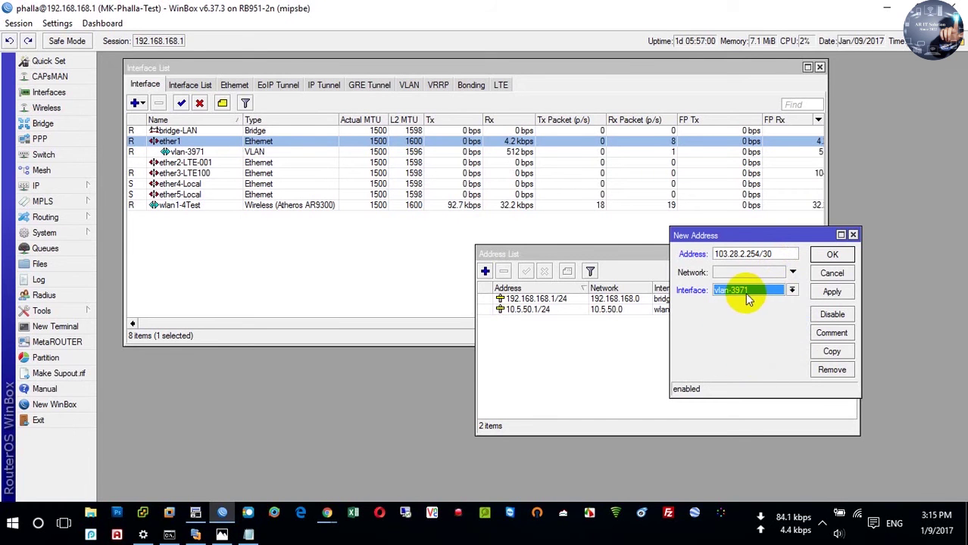
{"action": "left_click", "coordinate": [832, 256]}
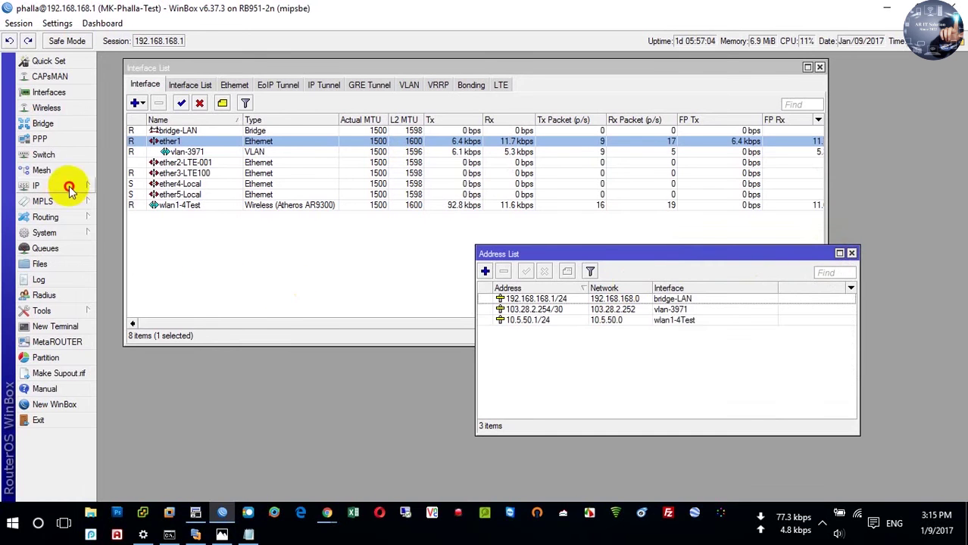
Add a static default route for 0.0.0.0/0 with gateway 103.28.2.53.
{"action": "left_click", "coordinate": [30, 186]}
{"action": "left_click", "coordinate": [121, 353]}
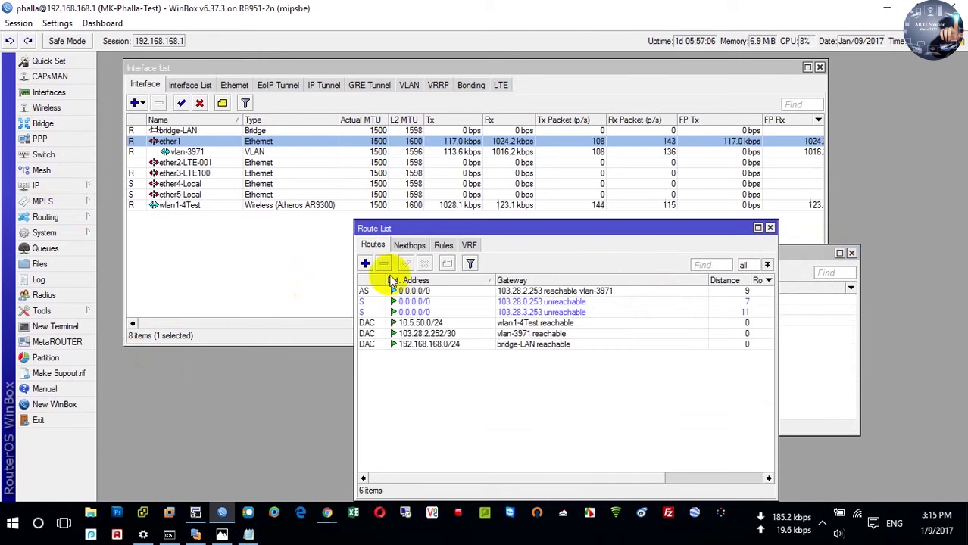
{"action": "left_click", "coordinate": [366, 262]}
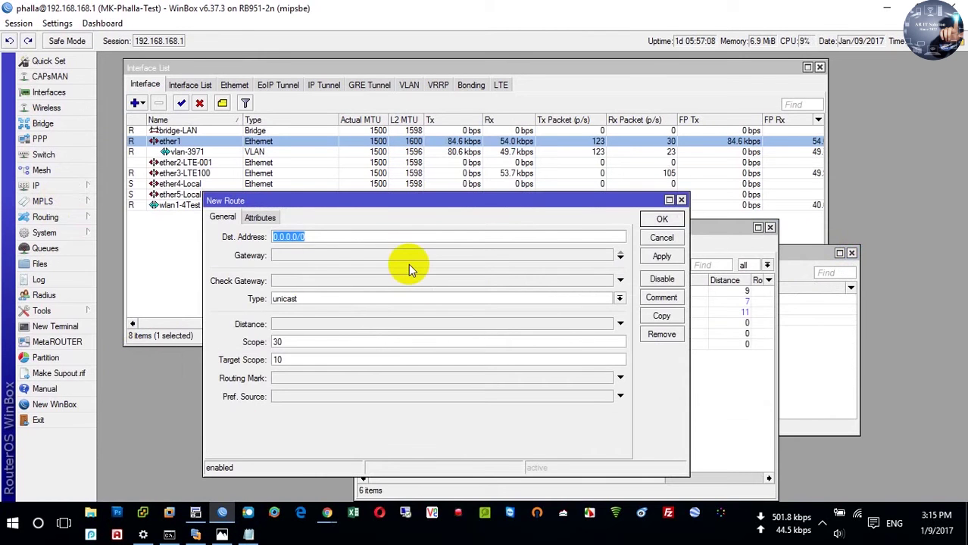
{"action": "left_click", "coordinate": [413, 256]}
{"action": "type", "text": "1"}
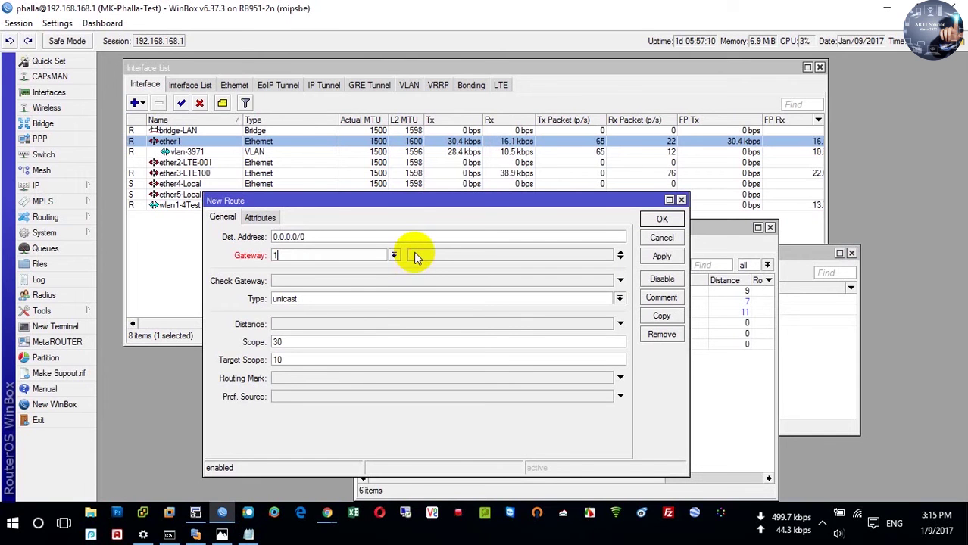
{"action": "type", "text": "03.28.3"}
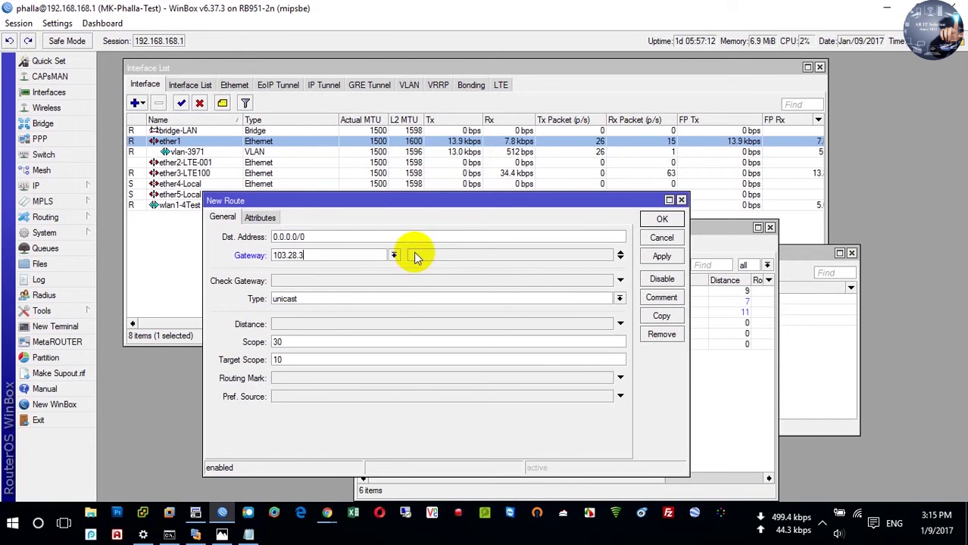
{"action": "key", "text": "BackSpace"}
{"action": "type", "text": "2.53"}
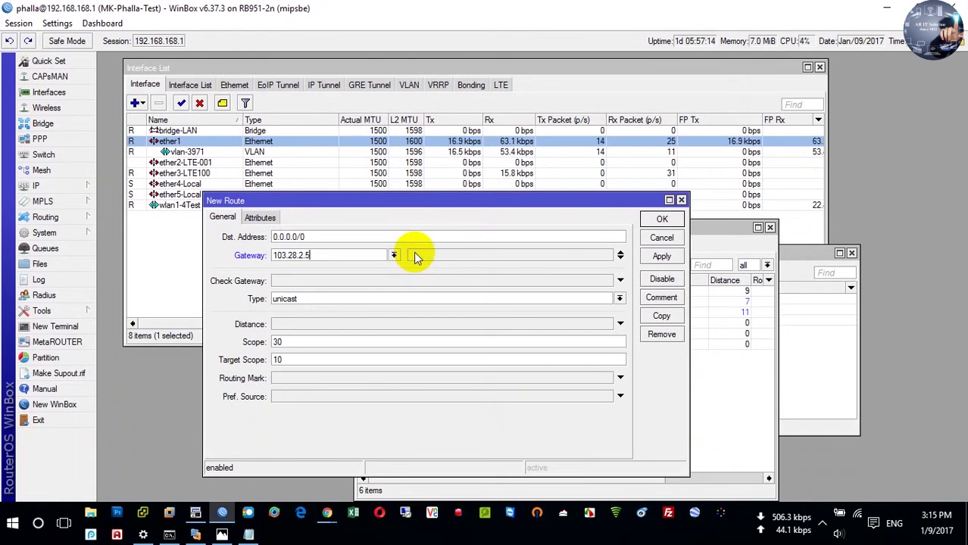
{"action": "left_click", "coordinate": [658, 219]}
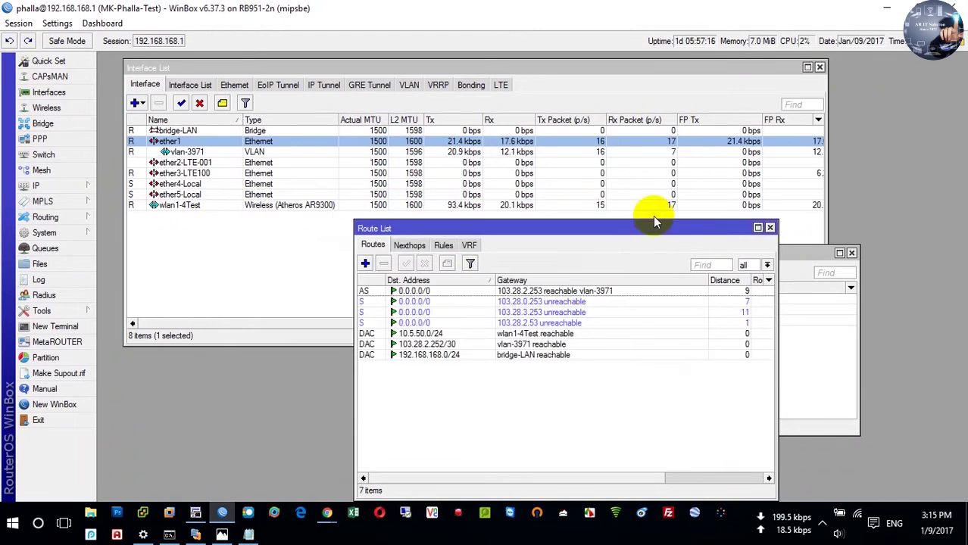
Ping google.com from a router terminal to test internet access, and close the terminal and route list.
{"action": "left_click", "coordinate": [54, 327]}
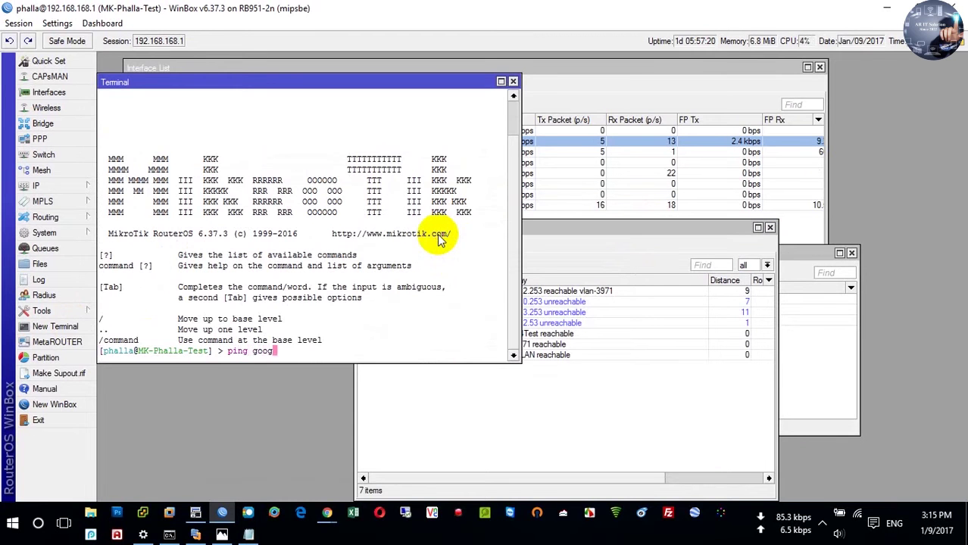
{"action": "type", "text": "ping google.com"}
{"action": "key", "text": "Return"}
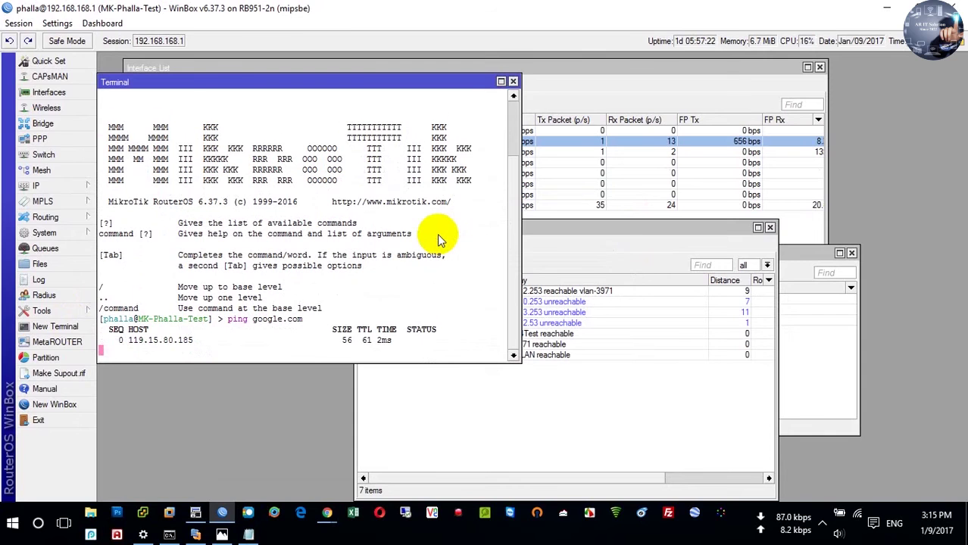
{"action": "left_click", "coordinate": [512, 82]}
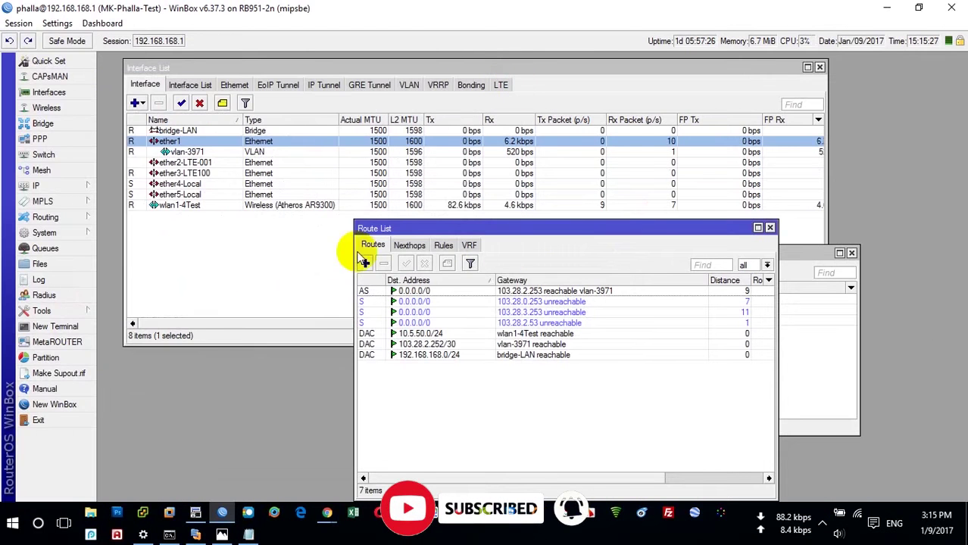
{"action": "left_click", "coordinate": [769, 228]}
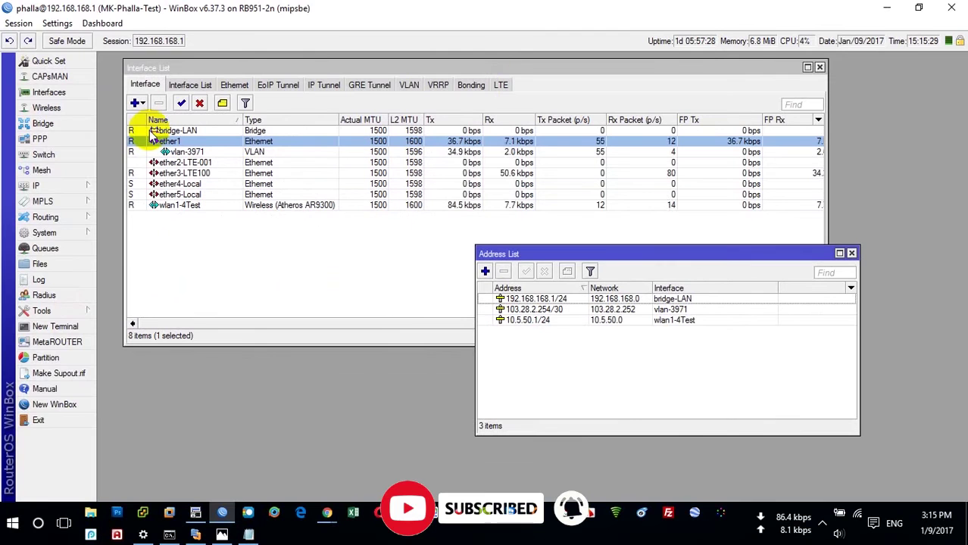
{"action": "key", "text": "super+r"}
{"action": "type", "text": "on"}
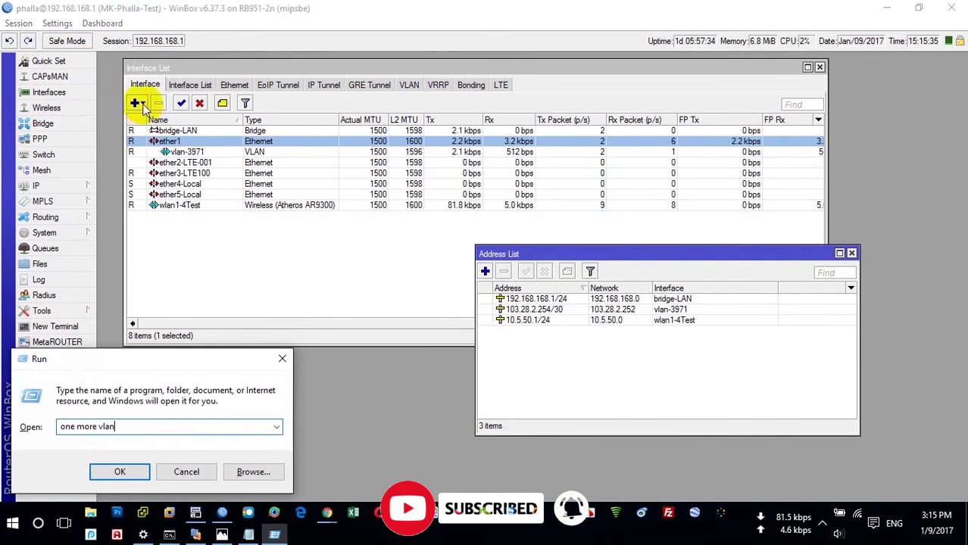
Create a second VLAN interface named vlan-3972 with VLAN ID 3972 on ether1.
{"action": "left_click", "coordinate": [137, 103]}
{"action": "left_click", "coordinate": [161, 133]}
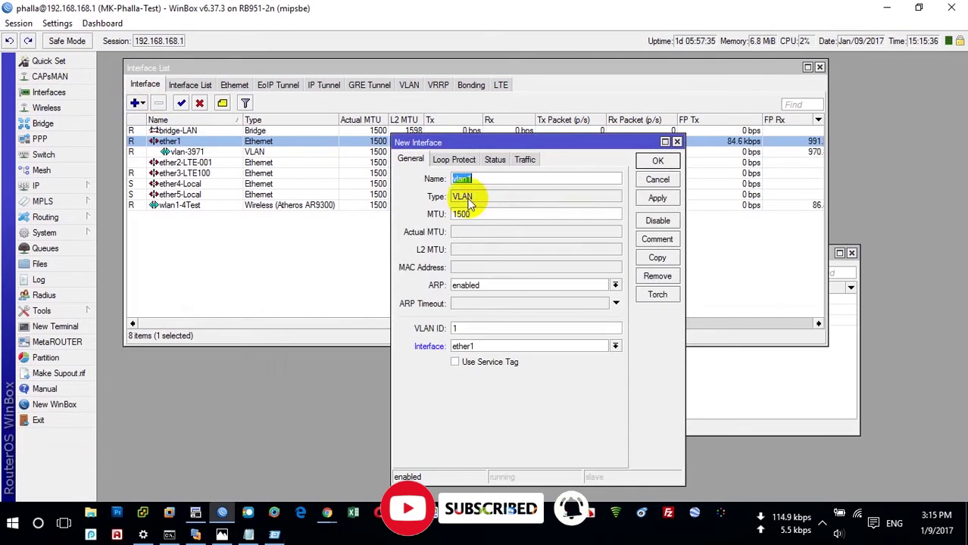
{"action": "left_click", "coordinate": [564, 180]}
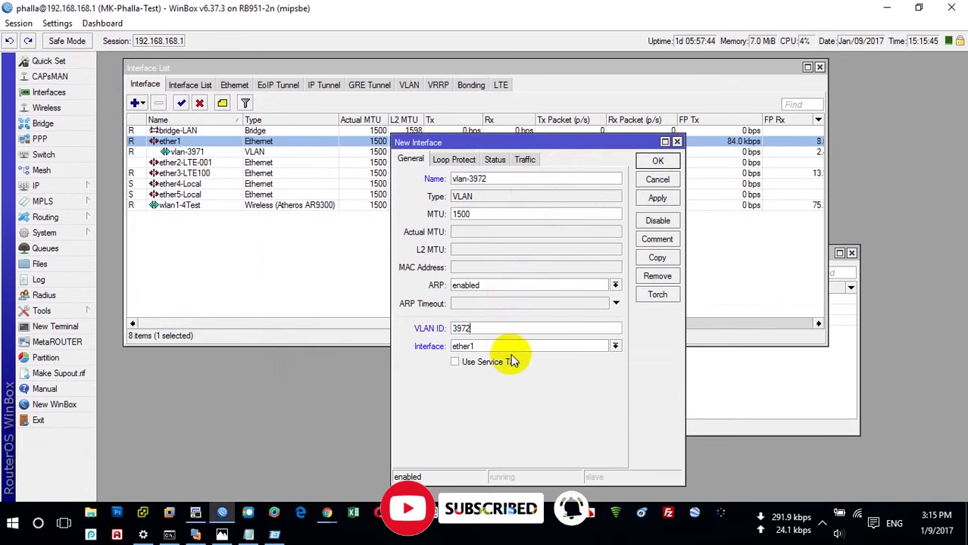
{"action": "left_click", "coordinate": [506, 347]}
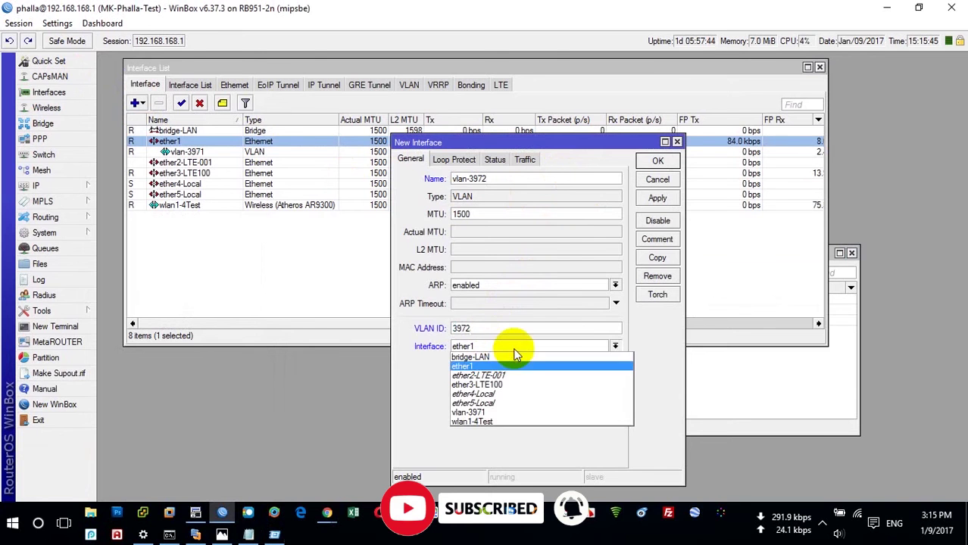
{"action": "left_click", "coordinate": [476, 367]}
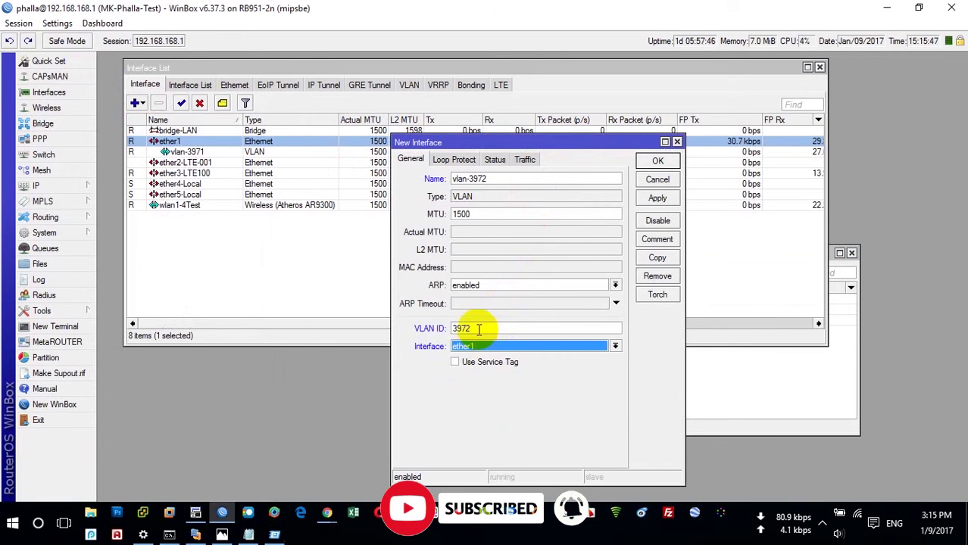
{"action": "left_click", "coordinate": [657, 162]}
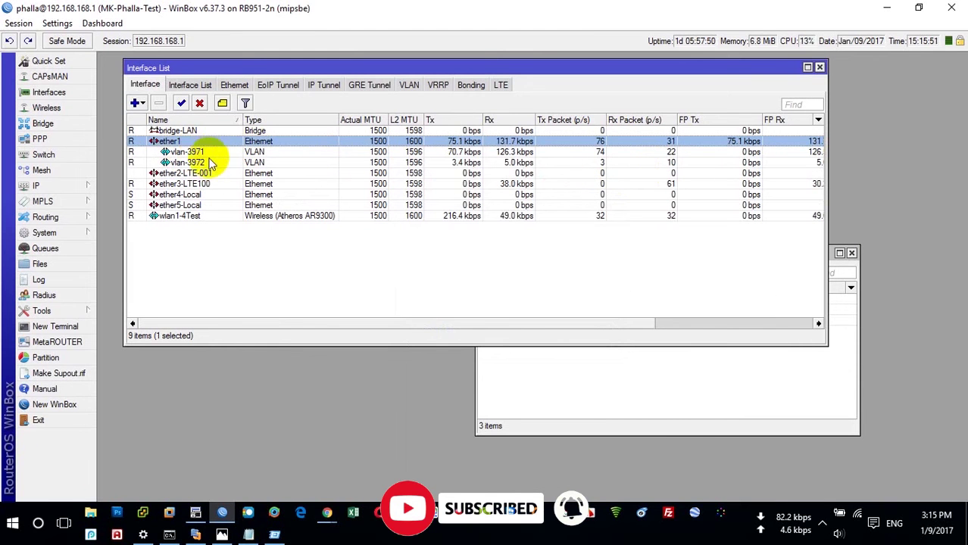
Add the IP address 103.28.0.254/30 to the vlan-3972 interface.
{"action": "left_click", "coordinate": [583, 398]}
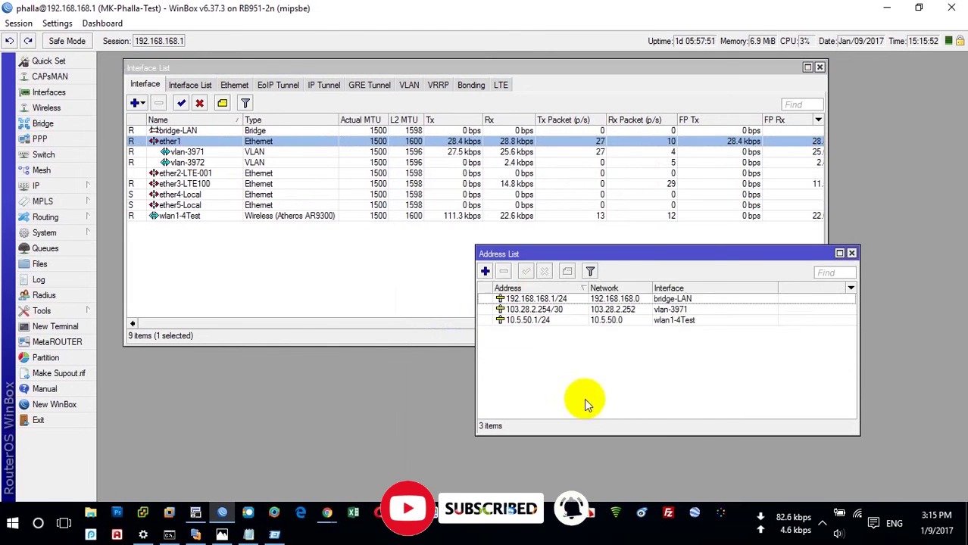
{"action": "left_click", "coordinate": [487, 272]}
{"action": "type", "text": "10"}
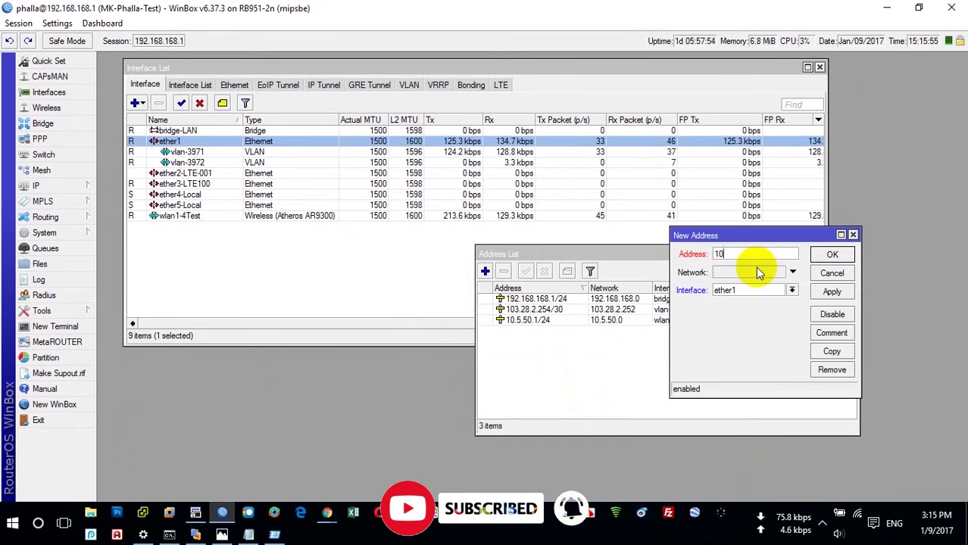
{"action": "type", "text": "3.28.0.254/30"}
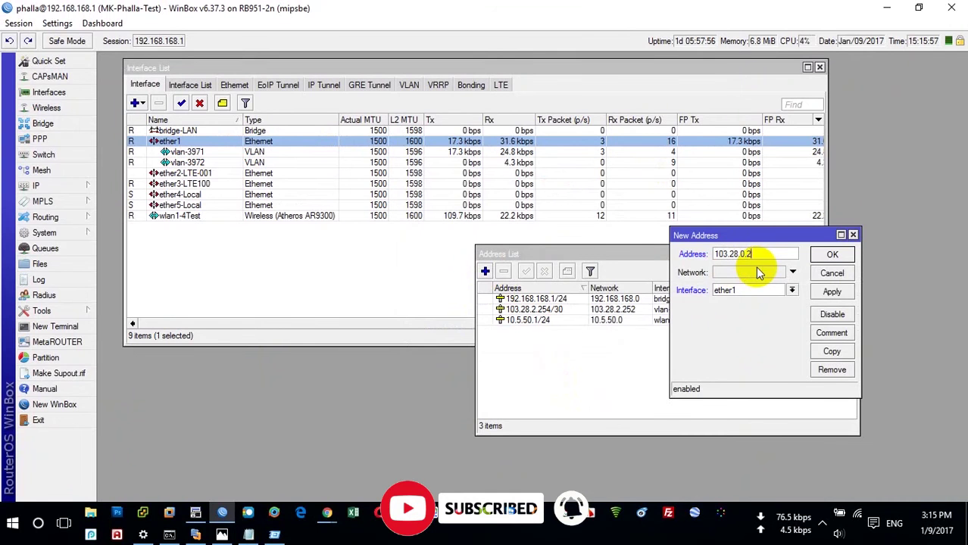
{"action": "left_click", "coordinate": [791, 290]}
{"action": "left_click", "coordinate": [742, 366]}
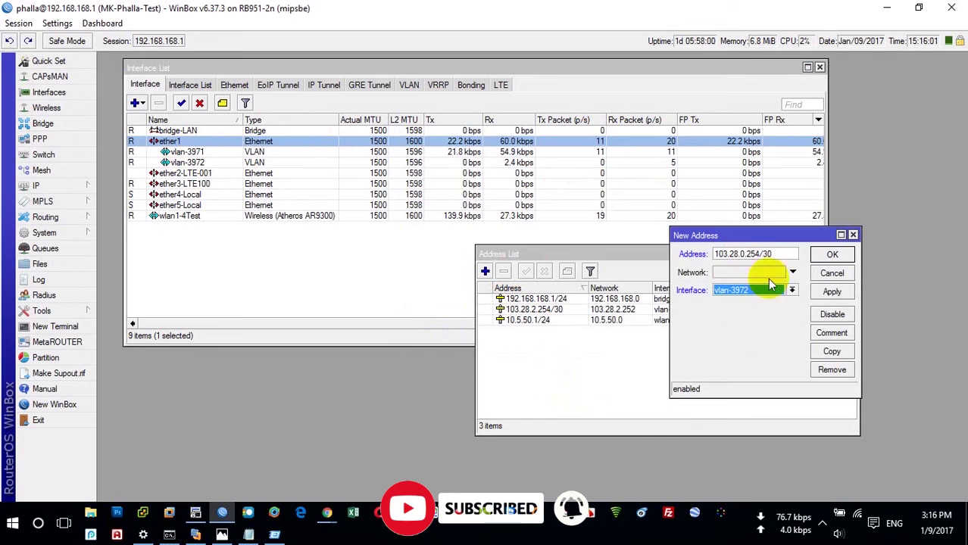
{"action": "left_click", "coordinate": [833, 254]}
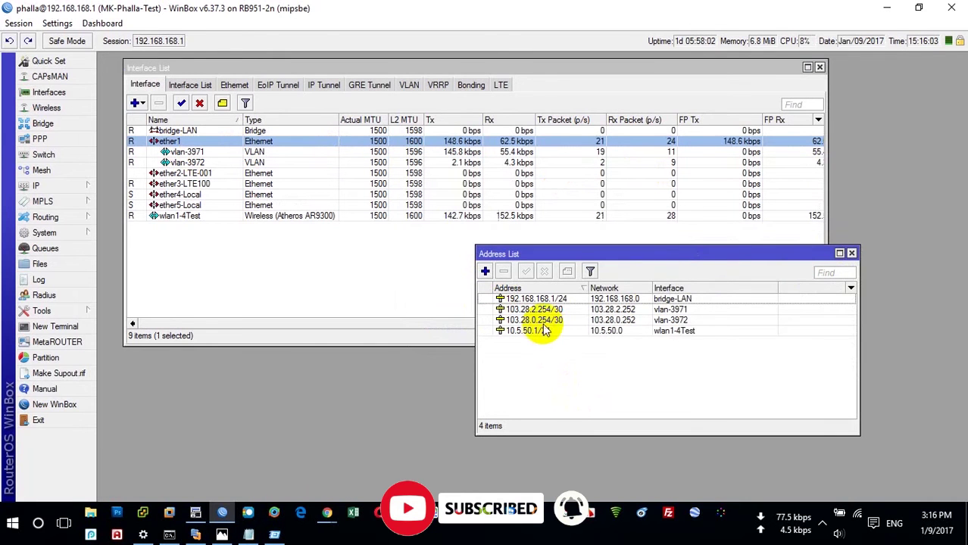
Disable the 103.28.2.254/30 address on vlan-3971 and ping google.com from a router terminal to test the second VLAN.
{"action": "left_click", "coordinate": [547, 311]}
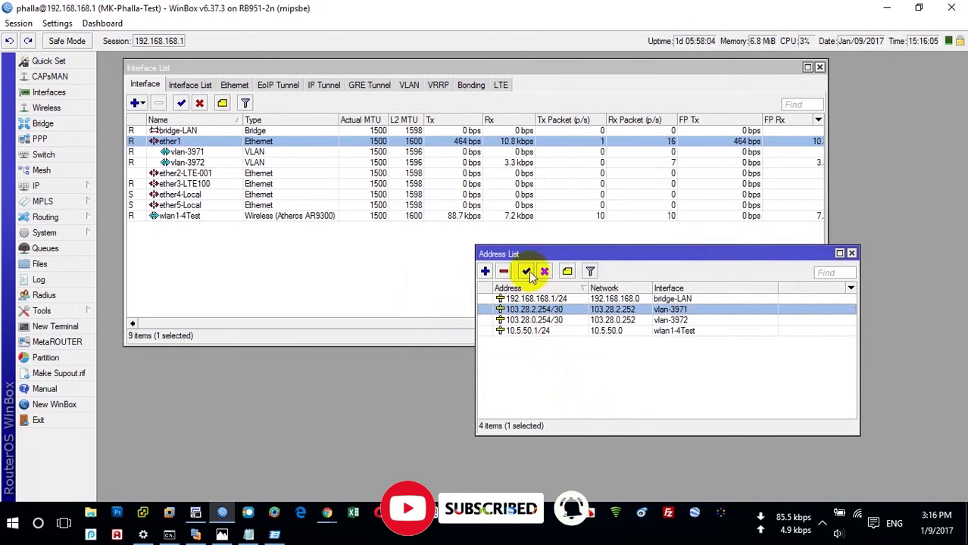
{"action": "left_click", "coordinate": [544, 271]}
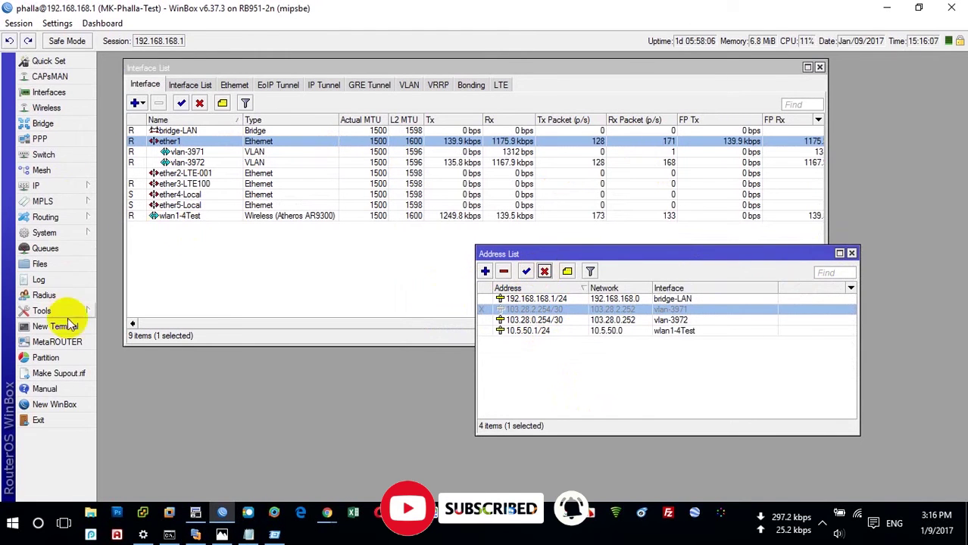
{"action": "left_click", "coordinate": [53, 326]}
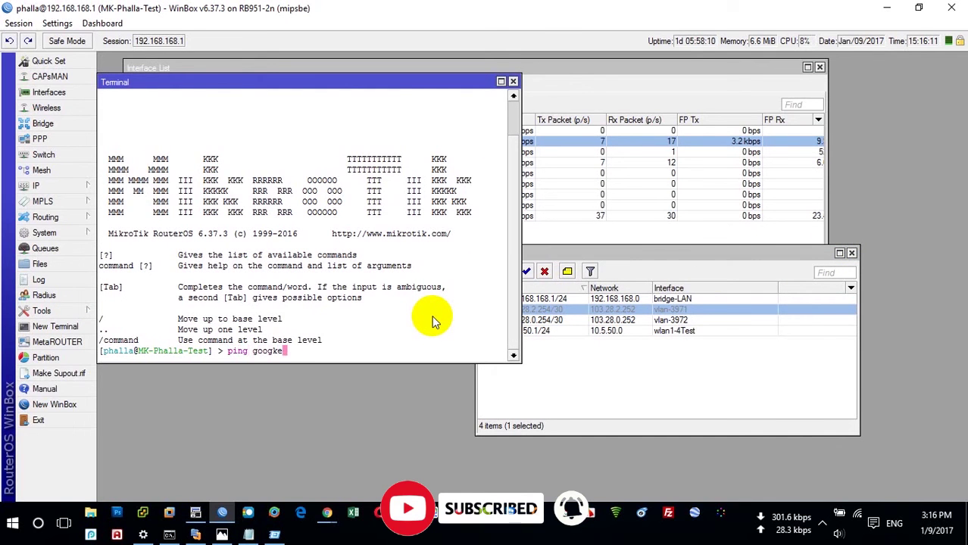
{"action": "type", "text": "ping google.com"}
{"action": "key", "text": "Return"}
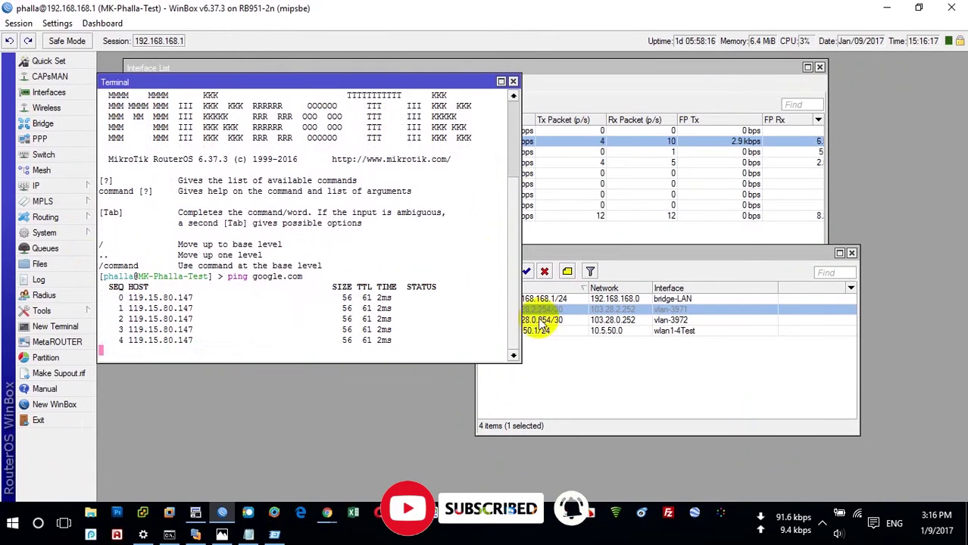
Check in the route list which default route is active, and close the terminal.
{"action": "left_click", "coordinate": [68, 186]}
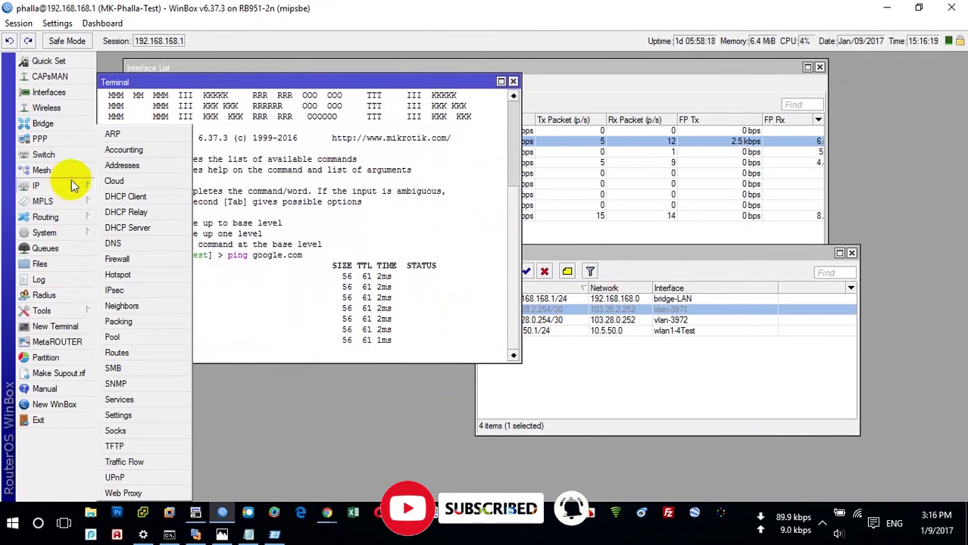
{"action": "left_click", "coordinate": [123, 352]}
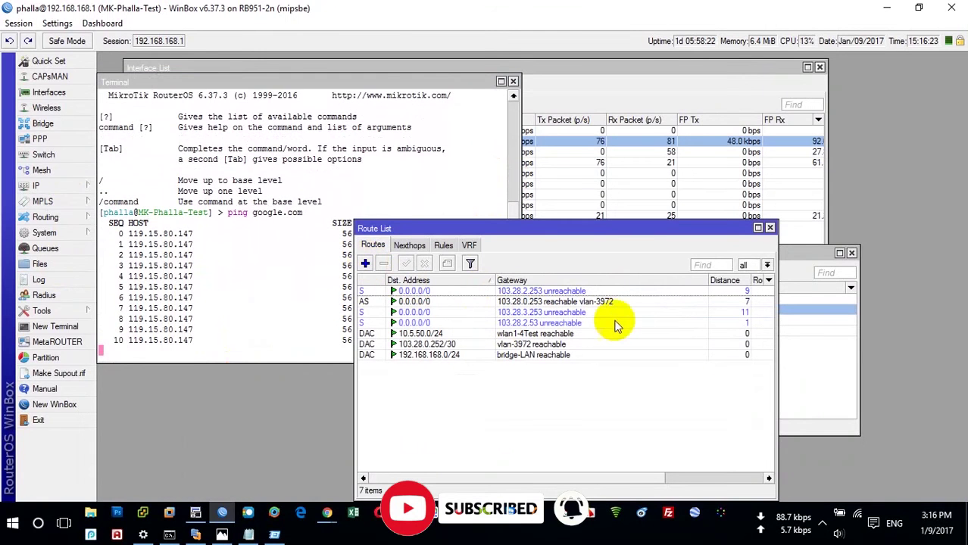
{"action": "left_click", "coordinate": [597, 304]}
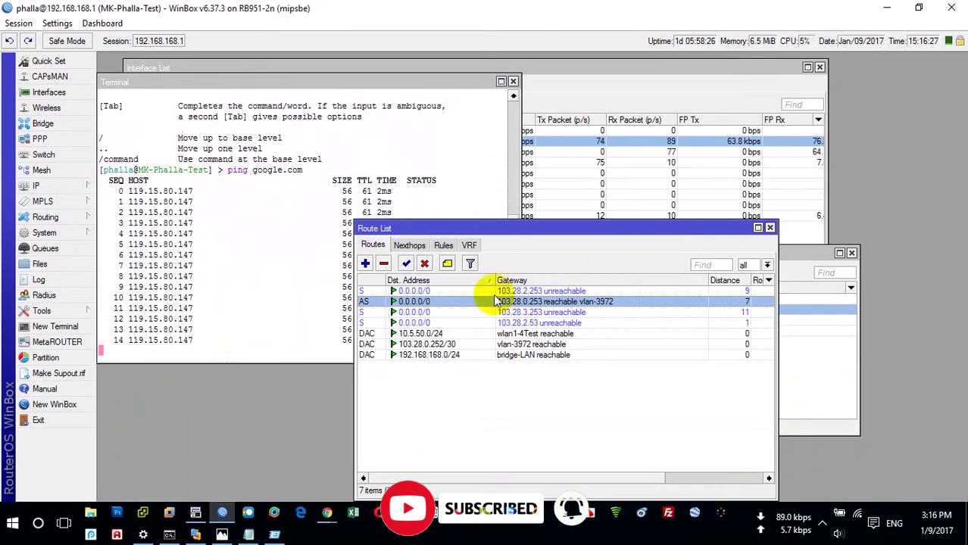
{"action": "left_click", "coordinate": [513, 89]}
{"action": "left_click", "coordinate": [513, 83]}
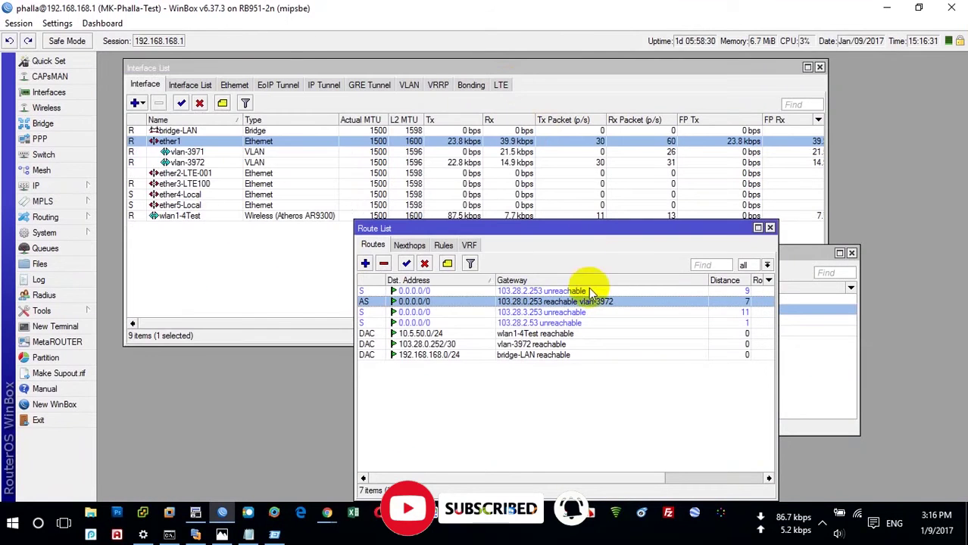
Delete the default routes with gateways 103.28.2.253 and 103.28.3.253.
{"action": "left_click", "coordinate": [551, 291]}
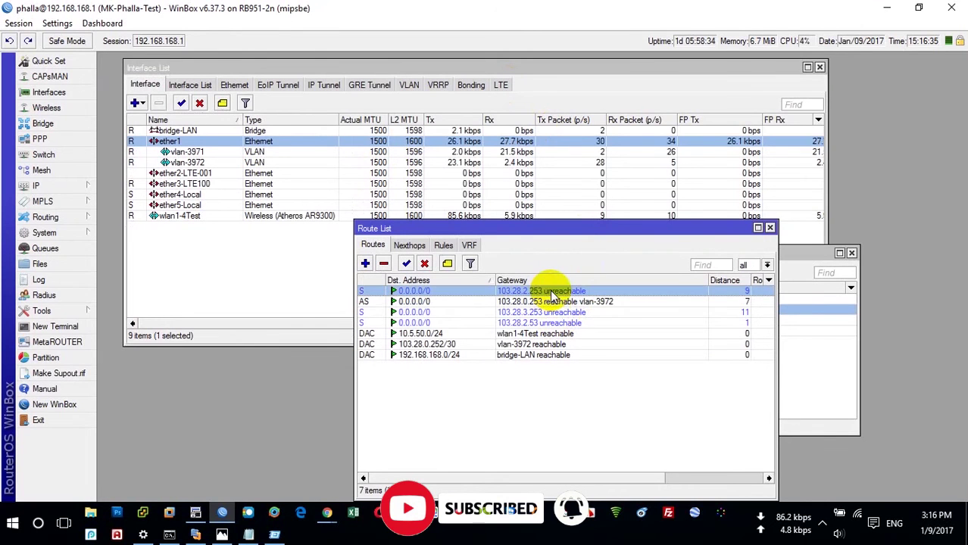
{"action": "left_click", "coordinate": [552, 312], "text": "ctrl"}
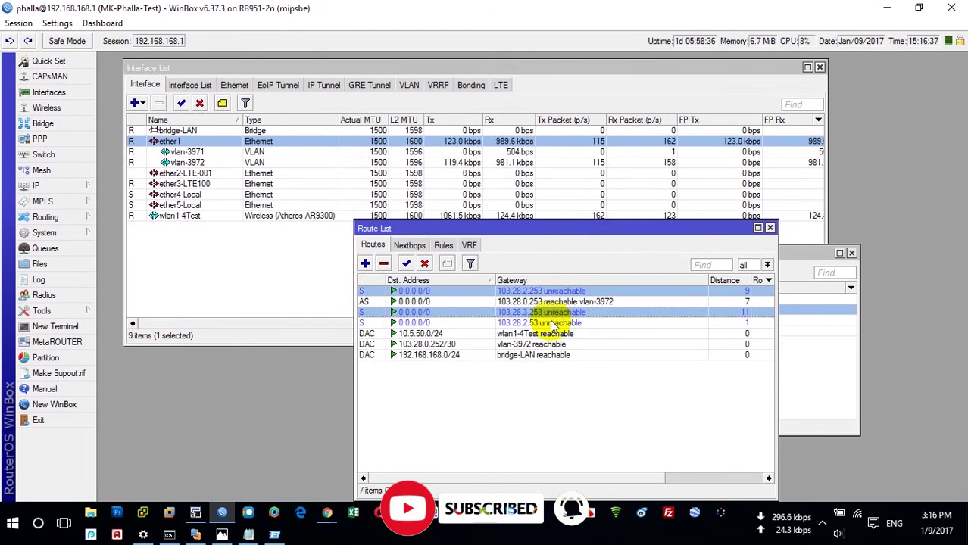
{"action": "left_click", "coordinate": [383, 262]}
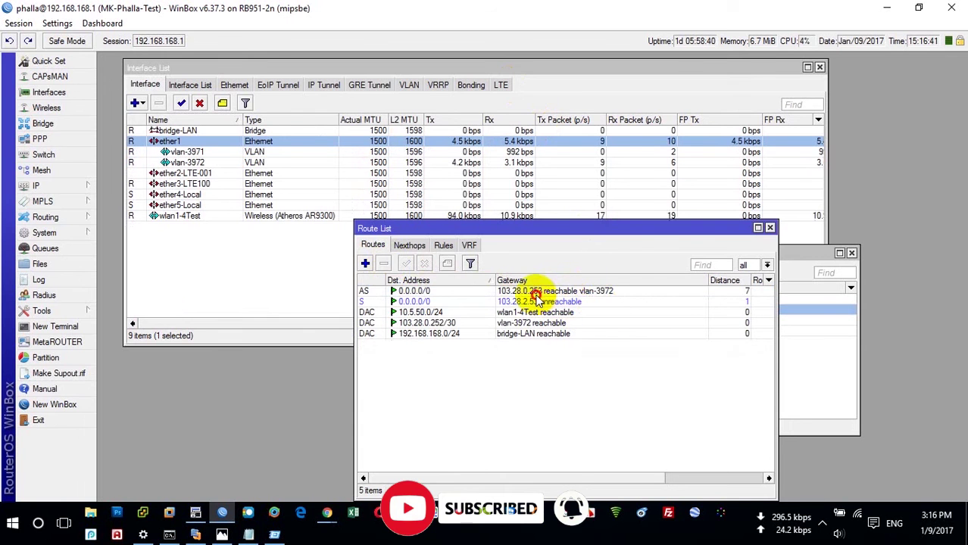
Set the distance of the default route through gateway 103.28.0.253 to 3.
{"action": "double_click", "coordinate": [542, 293]}
{"action": "double_click", "coordinate": [281, 324]}
{"action": "type", "text": "3"}
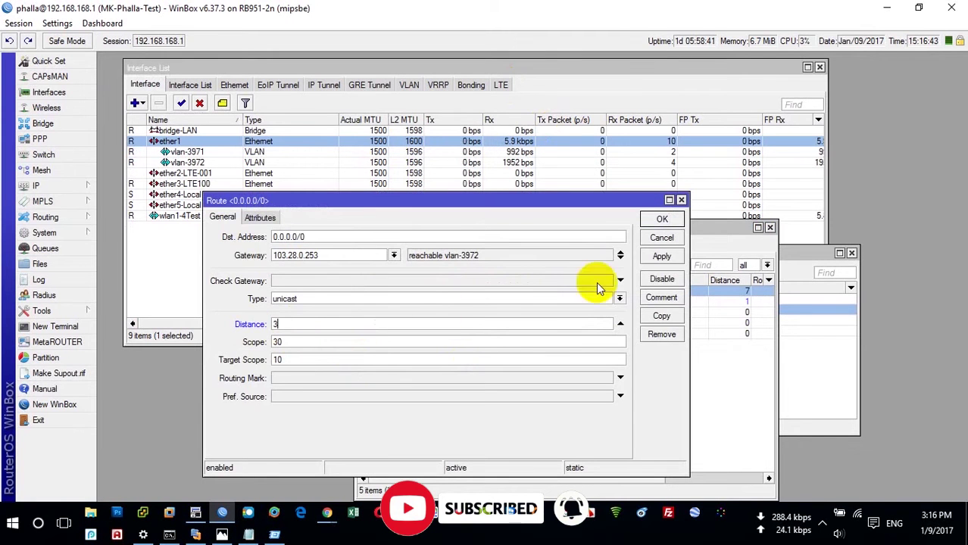
{"action": "left_click", "coordinate": [662, 220]}
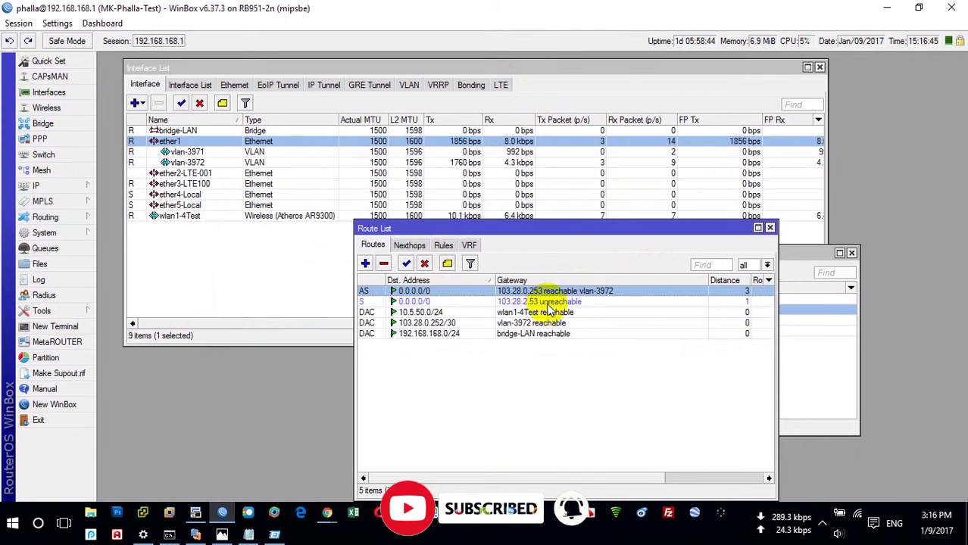
Re-enable the 103.28.2.254/30 address on vlan-3971 and arrange the route list and address list side by side.
{"action": "left_click", "coordinate": [547, 303]}
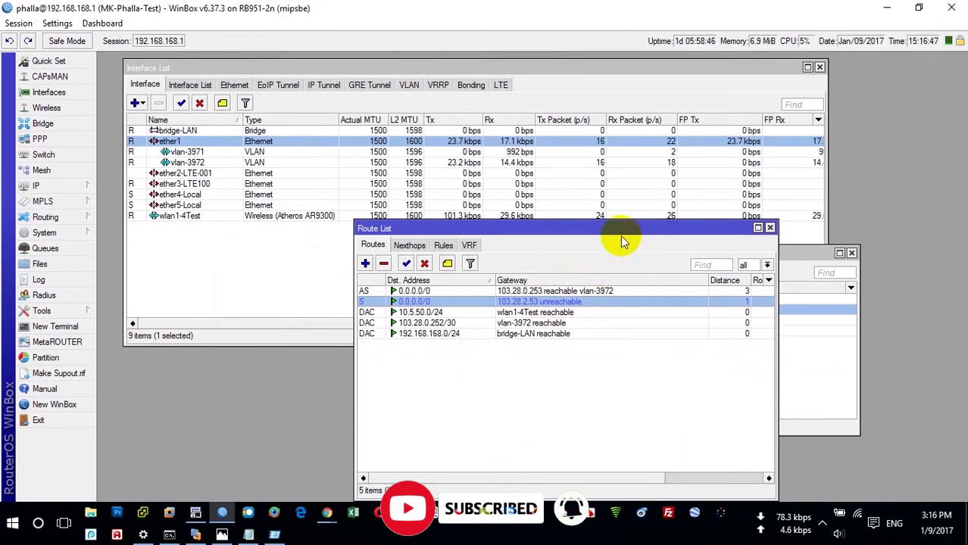
{"action": "left_click_drag", "start_coordinate": [619, 229], "coordinate": [379, 331]}
{"action": "left_click_drag", "start_coordinate": [543, 260], "coordinate": [576, 256]}
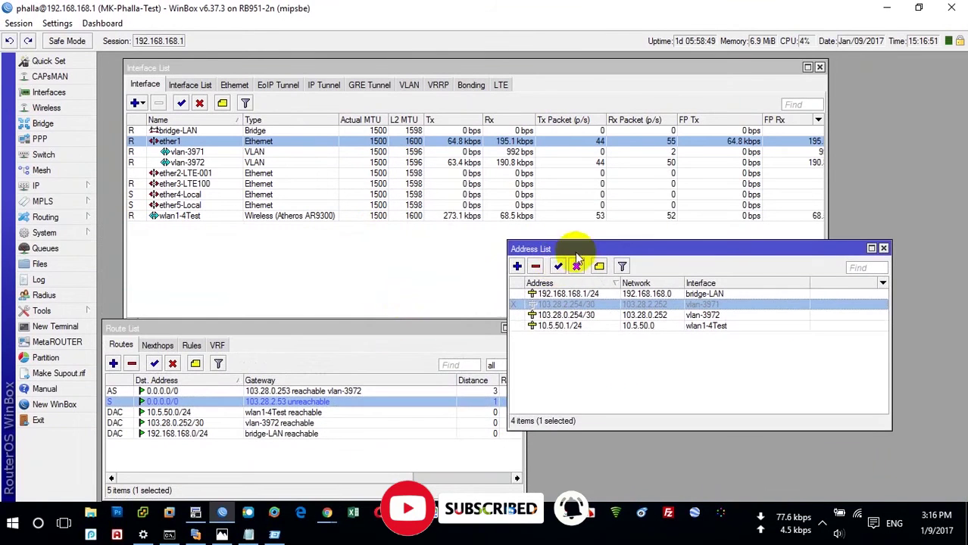
{"action": "left_click", "coordinate": [558, 266]}
{"action": "left_click_drag", "start_coordinate": [441, 329], "coordinate": [454, 282]}
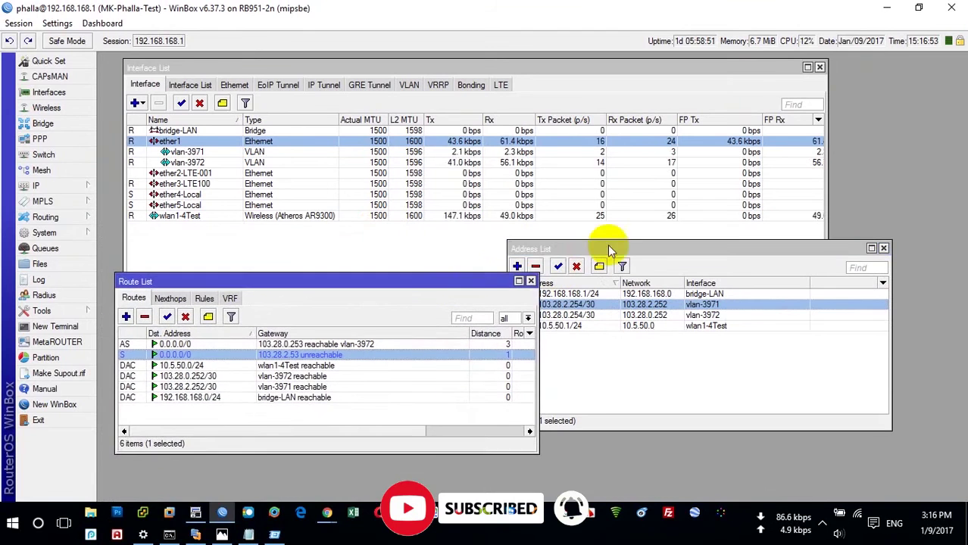
{"action": "left_click_drag", "start_coordinate": [627, 255], "coordinate": [670, 240]}
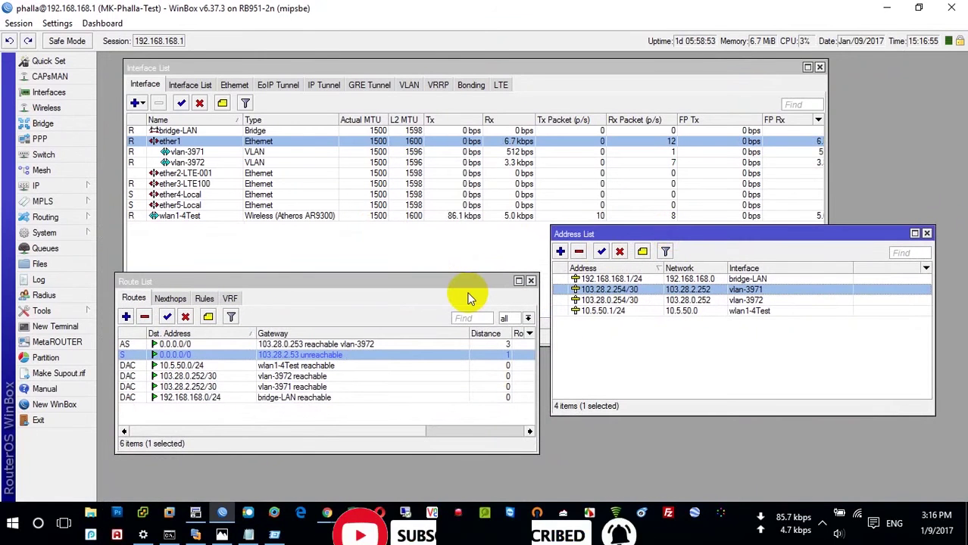
Write the note "now both vlan are working :)" in the Windows Run dialog and clear it.
{"action": "key", "text": "super+r"}
{"action": "type", "text": "now both "}
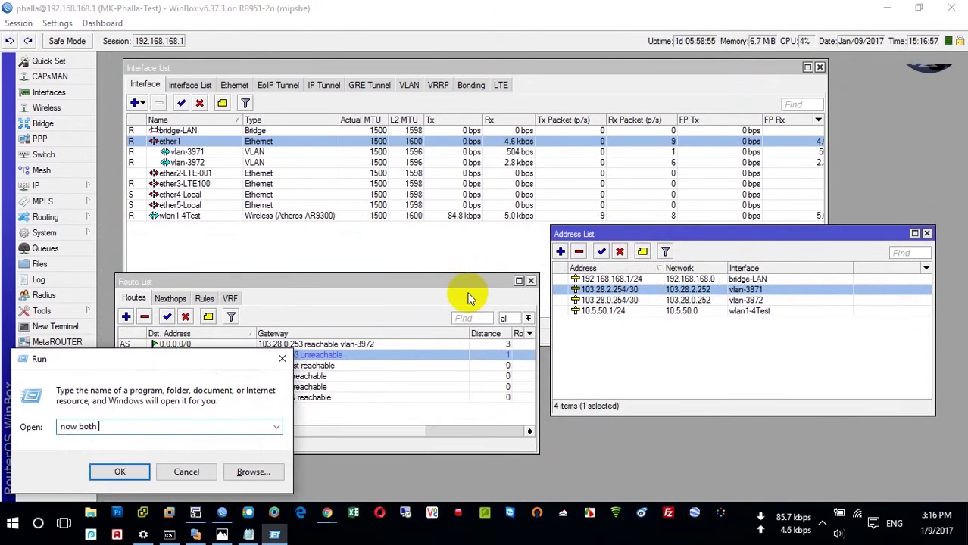
{"action": "type", "text": "vlan are w"}
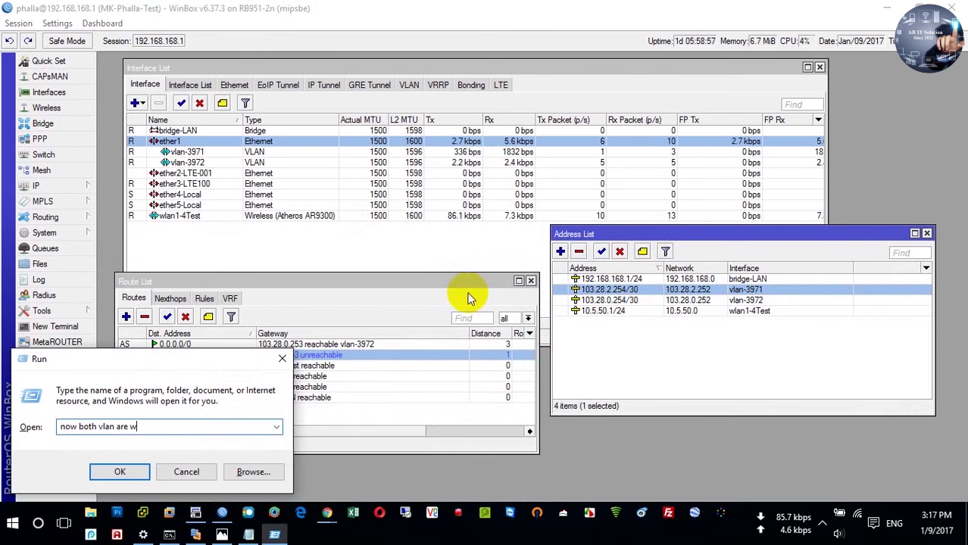
{"action": "type", "text": "orking :)"}
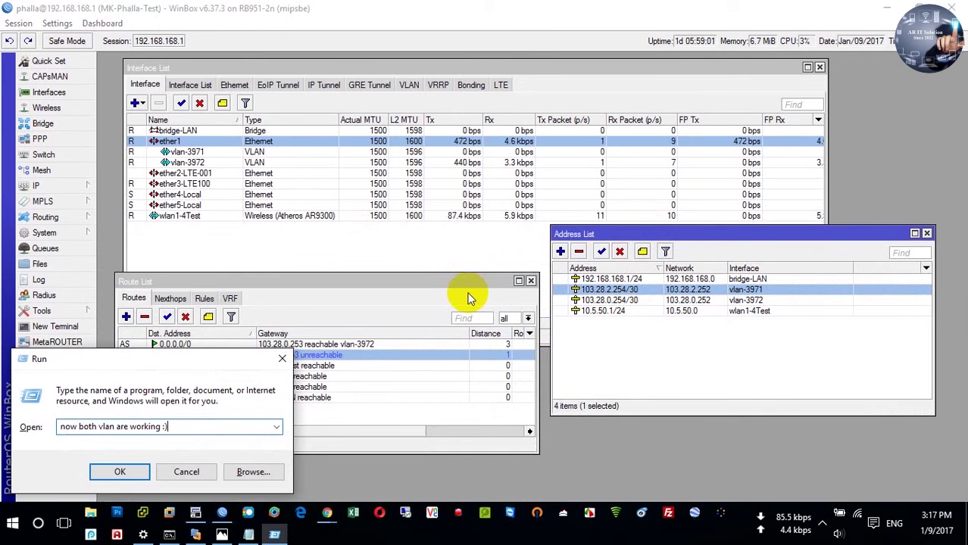
{"action": "key", "text": "BackSpace"}
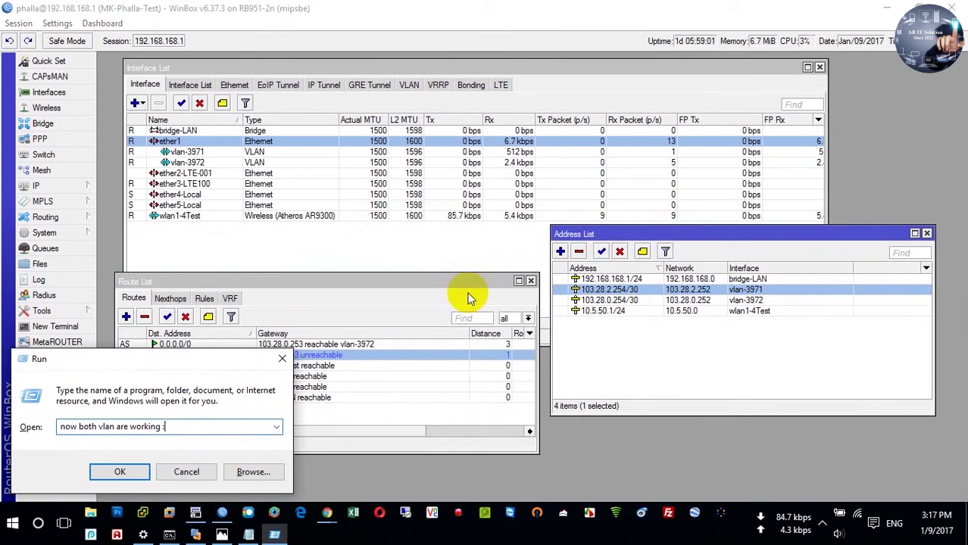
{"action": "key", "text": "BackSpace"}
{"action": "key", "text": "BackSpace"}
{"action": "key", "text": "BackSpace"}
{"action": "key", "text": "BackSpace"}
{"action": "key", "text": "BackSpace"}
{"action": "key", "text": "BackSpace"}
{"action": "key", "text": "BackSpace"}
{"action": "key", "text": "BackSpace"}
{"action": "key", "text": "BackSpace"}
{"action": "key", "text": "BackSpace"}
{"action": "key", "text": "BackSpace"}
{"action": "key", "text": "BackSpace"}
{"action": "key", "text": "BackSpace"}
{"action": "key", "text": "BackSpace"}
{"action": "key", "text": "BackSpace"}
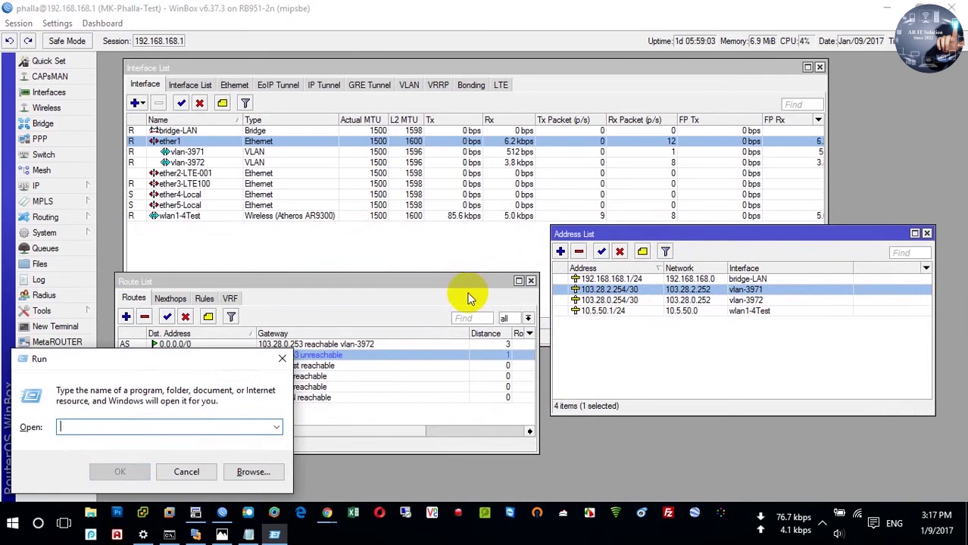
Write the note "you also can set fail over on this configuration" in the Run dialog and dismiss the dialog.
{"action": "type", "text": "you also can "}
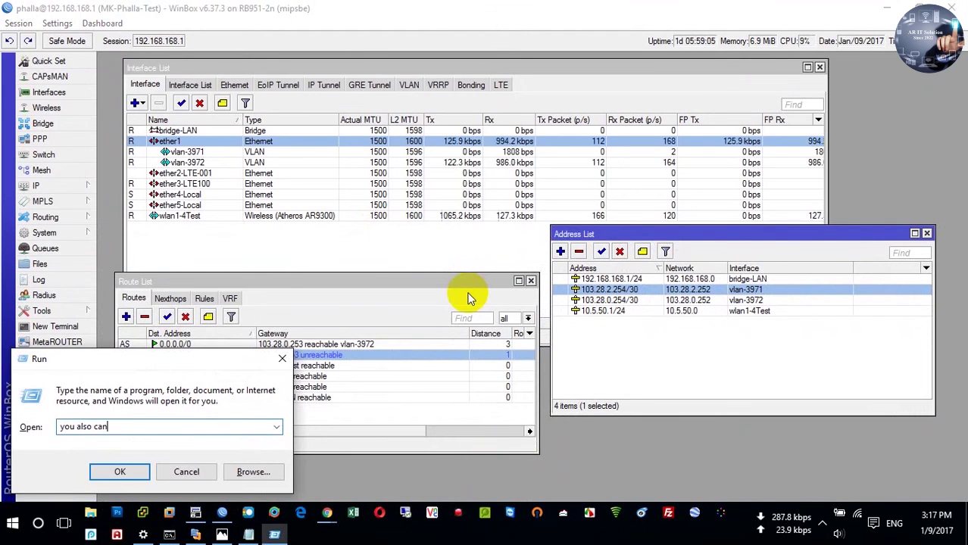
{"action": "type", "text": "set f"}
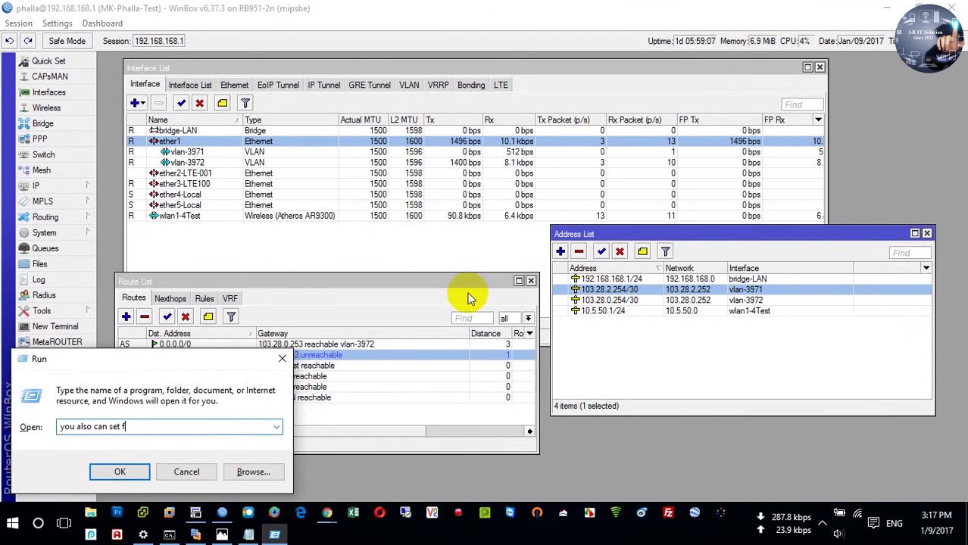
{"action": "type", "text": "ail over "}
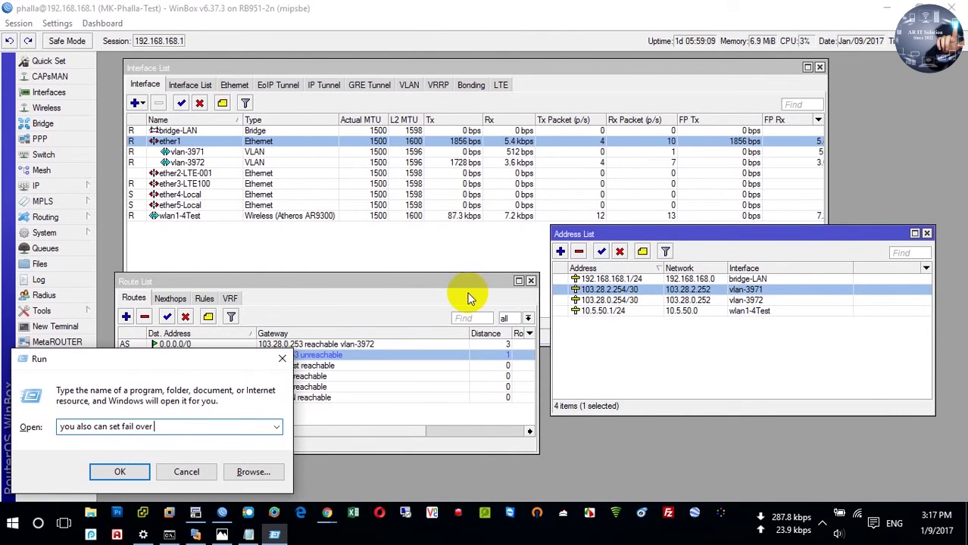
{"action": "type", "text": "on this con"}
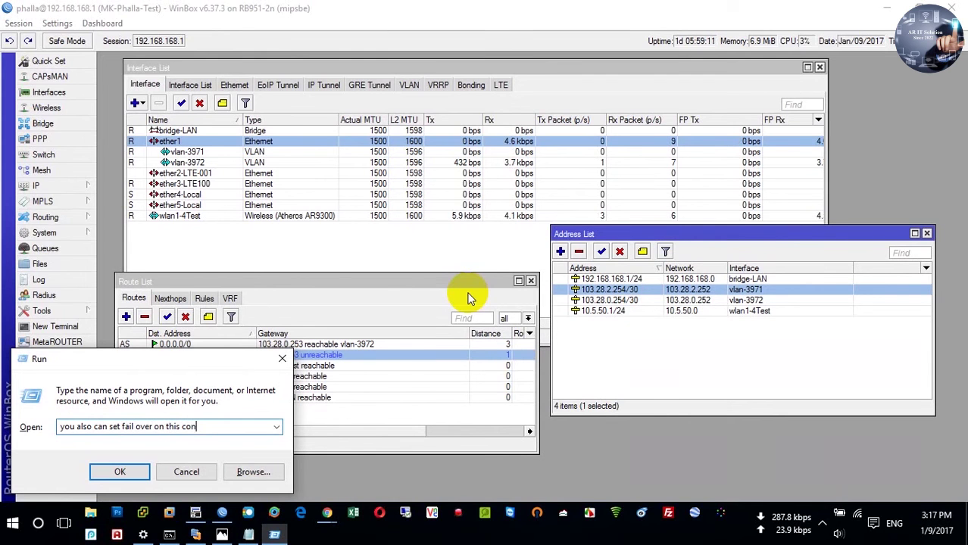
{"action": "type", "text": "figuration"}
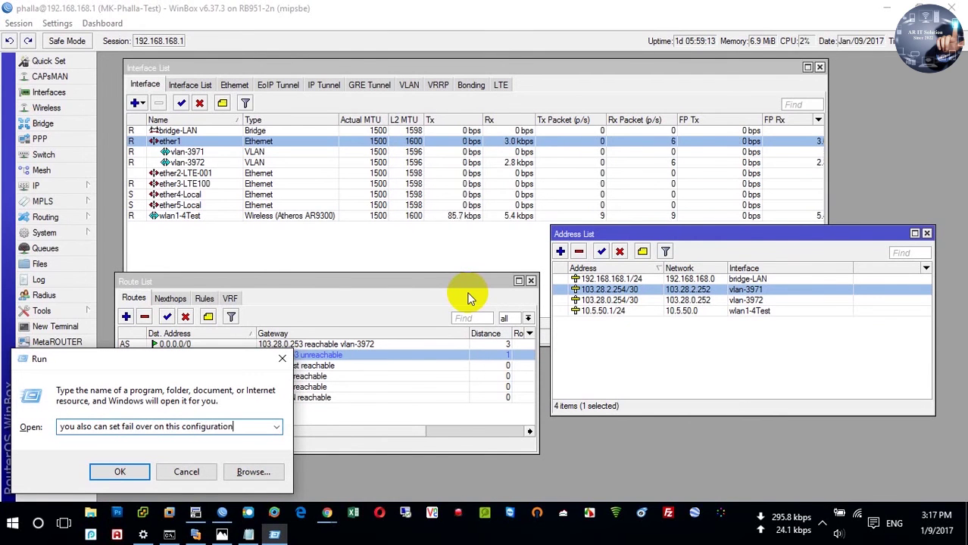
{"action": "key", "text": "Escape"}
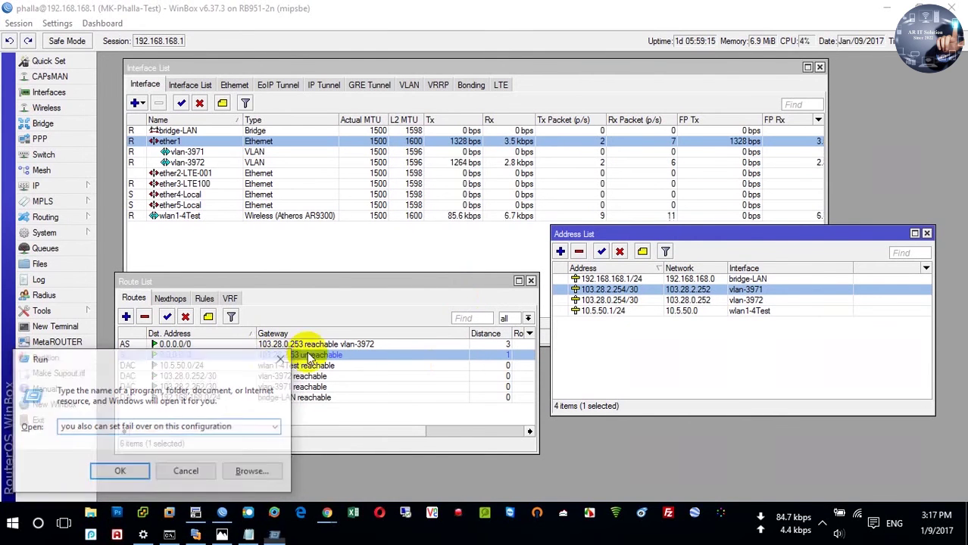
Review the settings of the default route with gateway 103.28.2.53 and close them.
{"action": "double_click", "coordinate": [340, 359]}
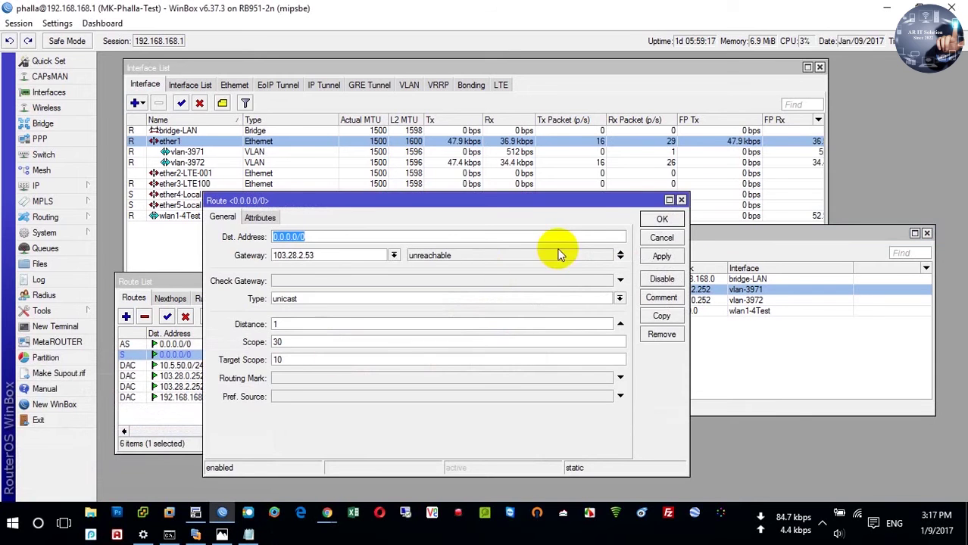
{"action": "left_click", "coordinate": [660, 222]}
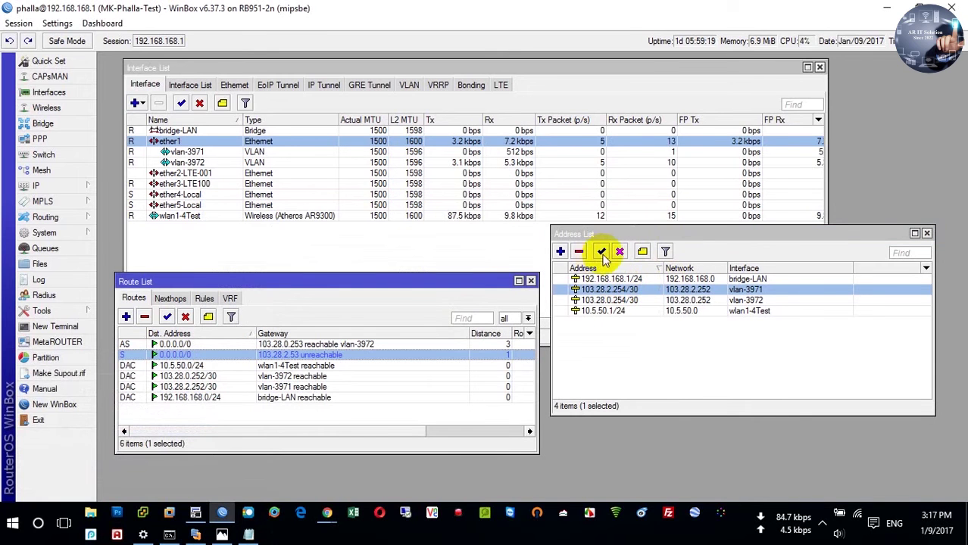
Compare the vlan-3971 and vlan-3972 entries in the address list with the gateways of the two default routes.
{"action": "left_click", "coordinate": [617, 290]}
{"action": "left_click", "coordinate": [628, 300]}
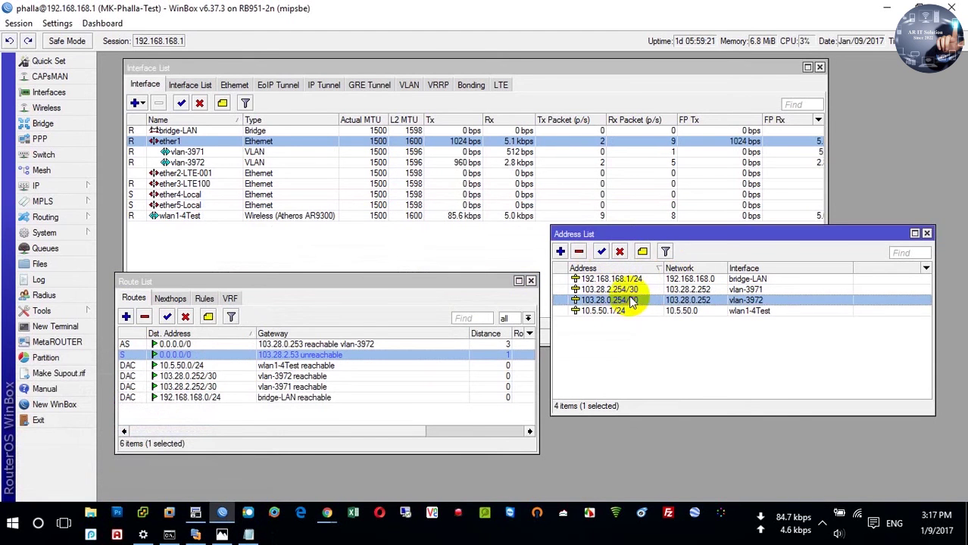
{"action": "left_click", "coordinate": [632, 312]}
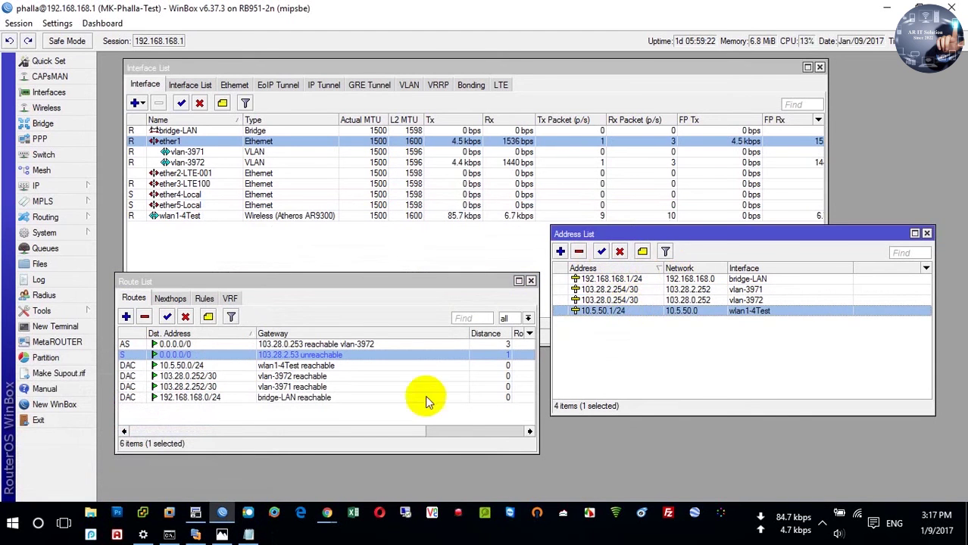
{"action": "left_click", "coordinate": [356, 346]}
{"action": "left_click", "coordinate": [346, 356]}
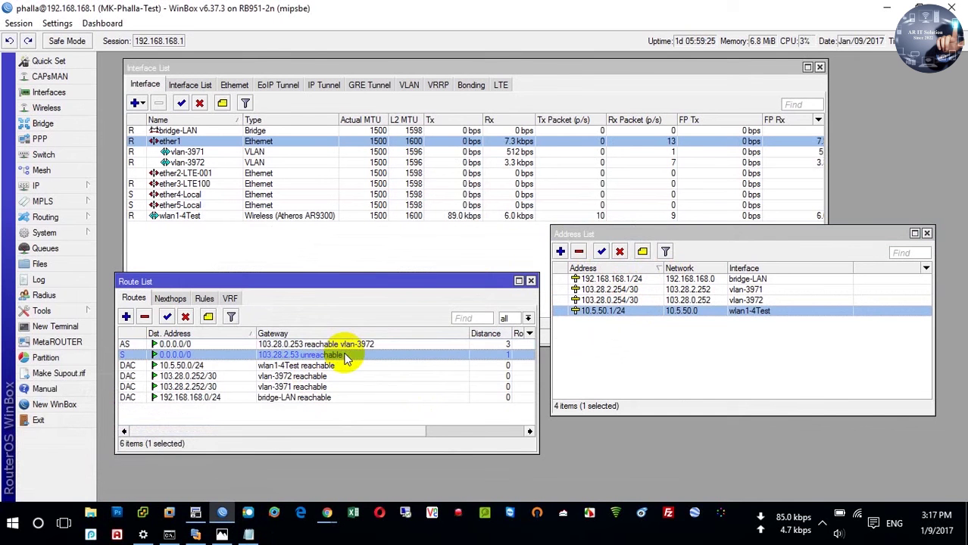
{"action": "left_click", "coordinate": [356, 364]}
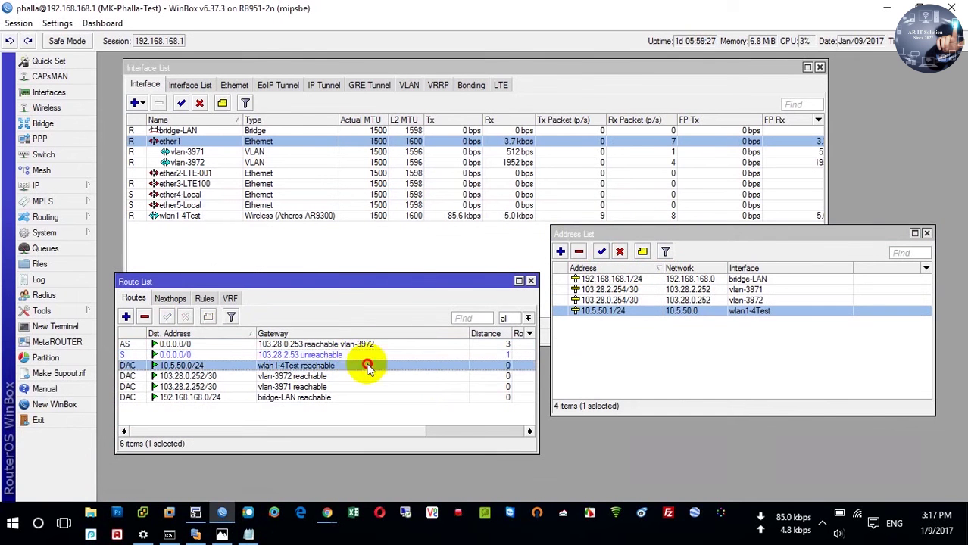
{"action": "left_click", "coordinate": [275, 353]}
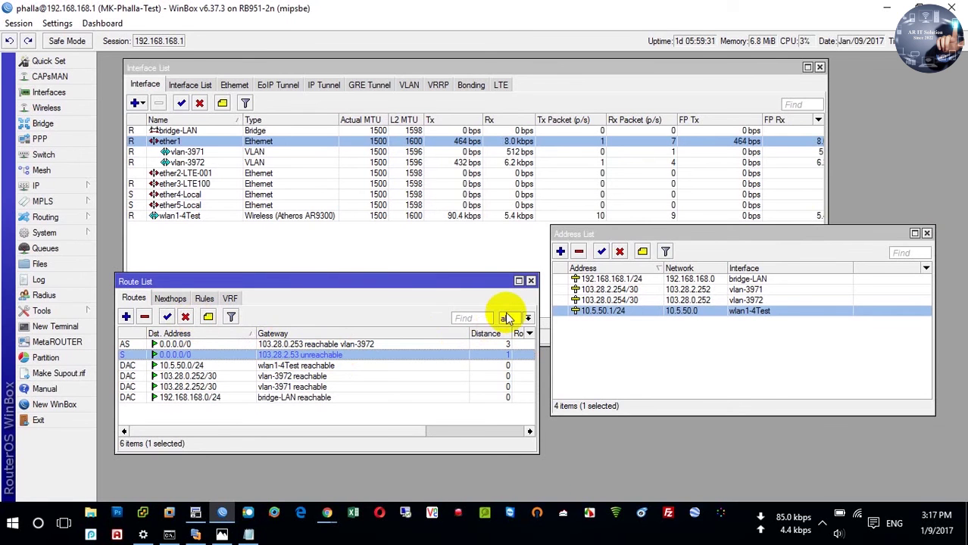
Disable the 103.28.0.254/30 address on vlan-3972 in the address list.
{"action": "left_click", "coordinate": [633, 291]}
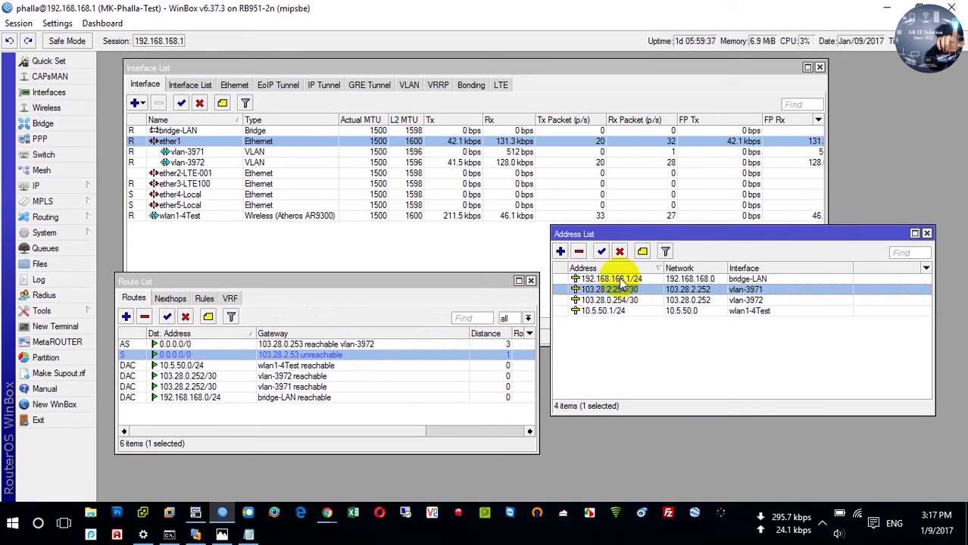
{"action": "left_click", "coordinate": [620, 300]}
{"action": "left_click", "coordinate": [620, 251]}
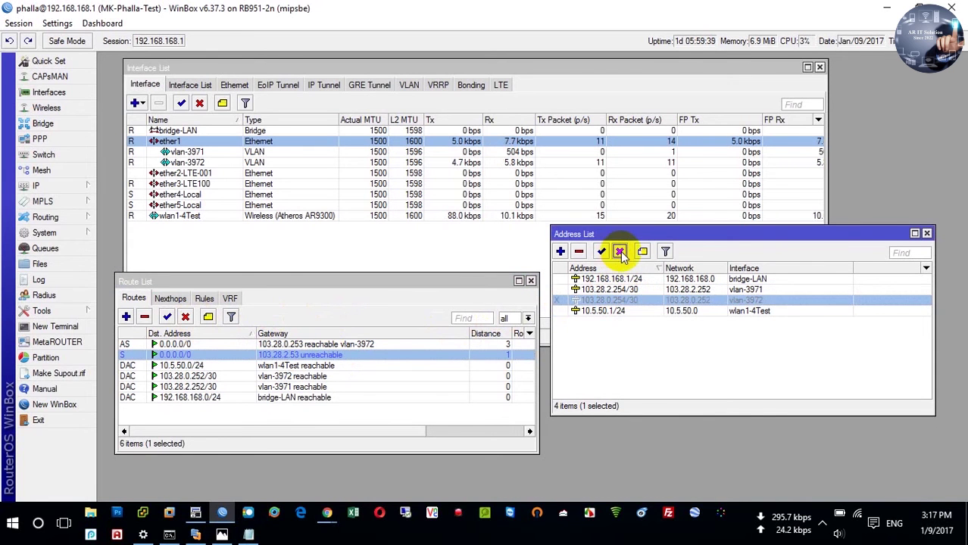
Review the settings of the default route with gateway 103.28.0.253 and close them.
{"action": "left_click", "coordinate": [371, 344]}
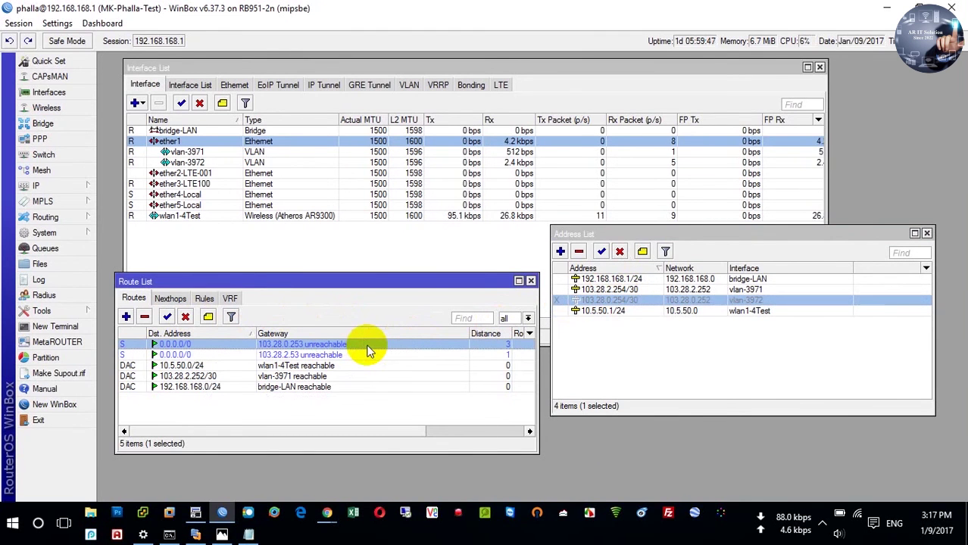
{"action": "double_click", "coordinate": [369, 350]}
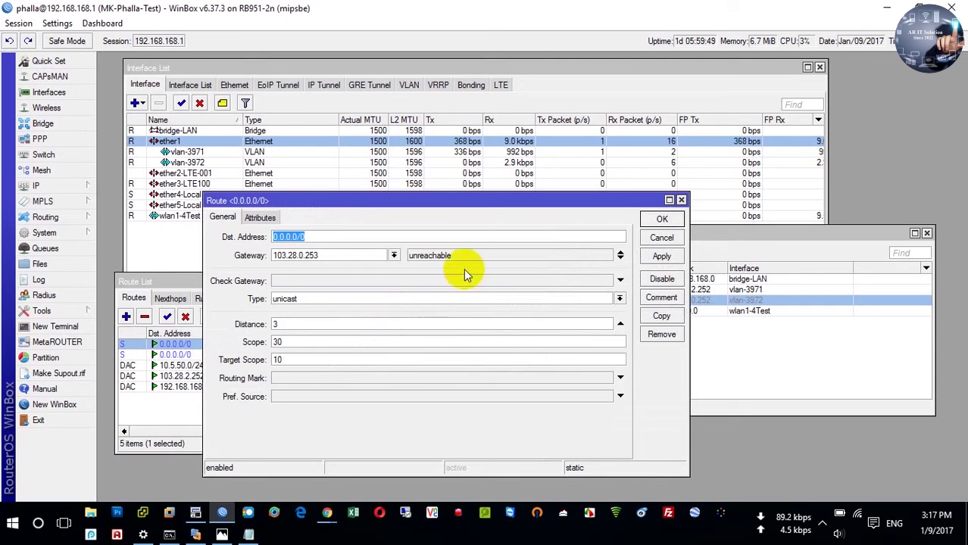
{"action": "left_click", "coordinate": [664, 219]}
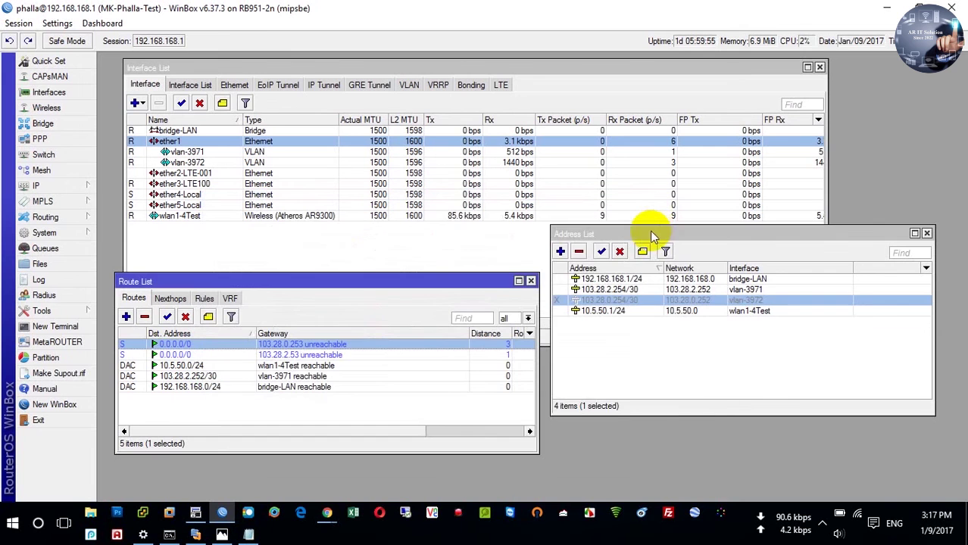
Lower the address list and route list windows and check the vlan-3972 entry in the interface list.
{"action": "left_click_drag", "start_coordinate": [650, 230], "coordinate": [653, 281]}
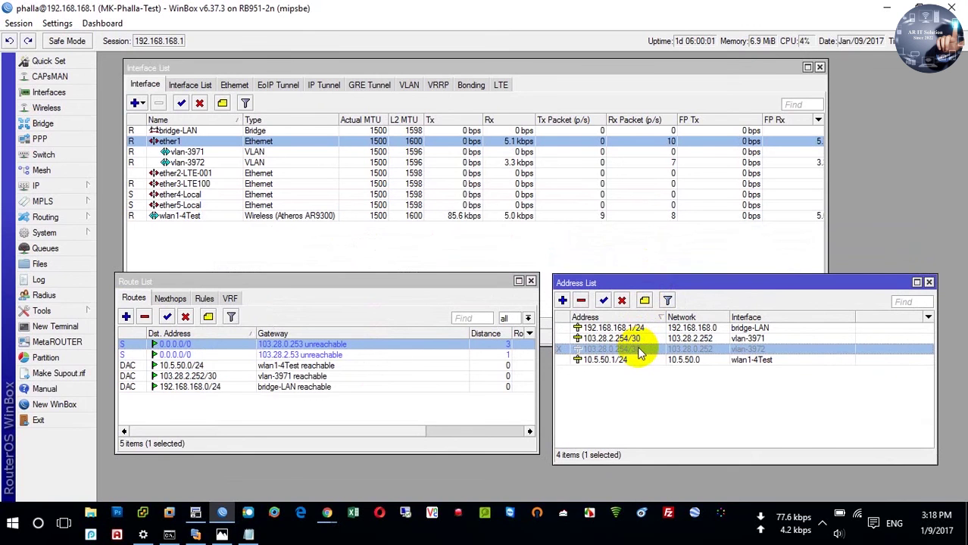
{"action": "mouse_move", "coordinate": [640, 353]}
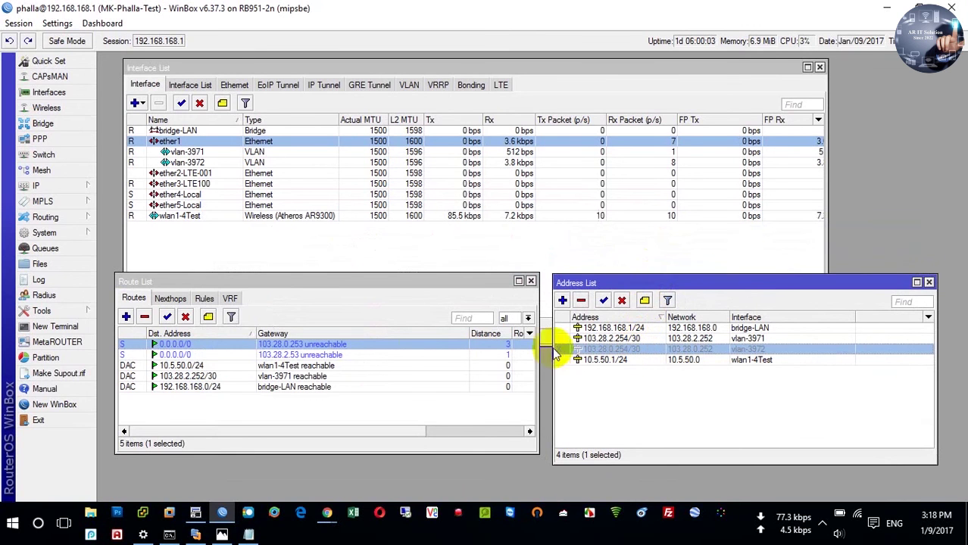
{"action": "left_click", "coordinate": [314, 162]}
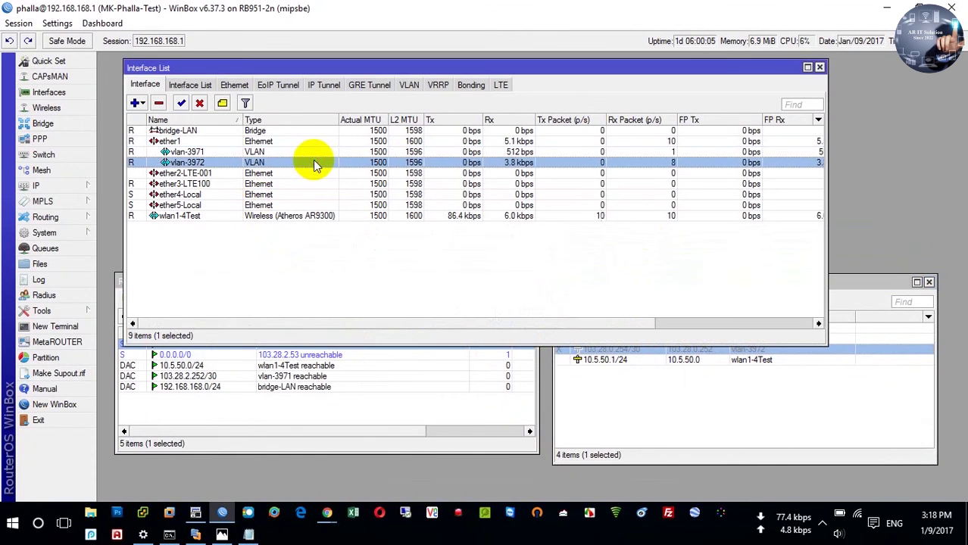
{"action": "left_click", "coordinate": [318, 338]}
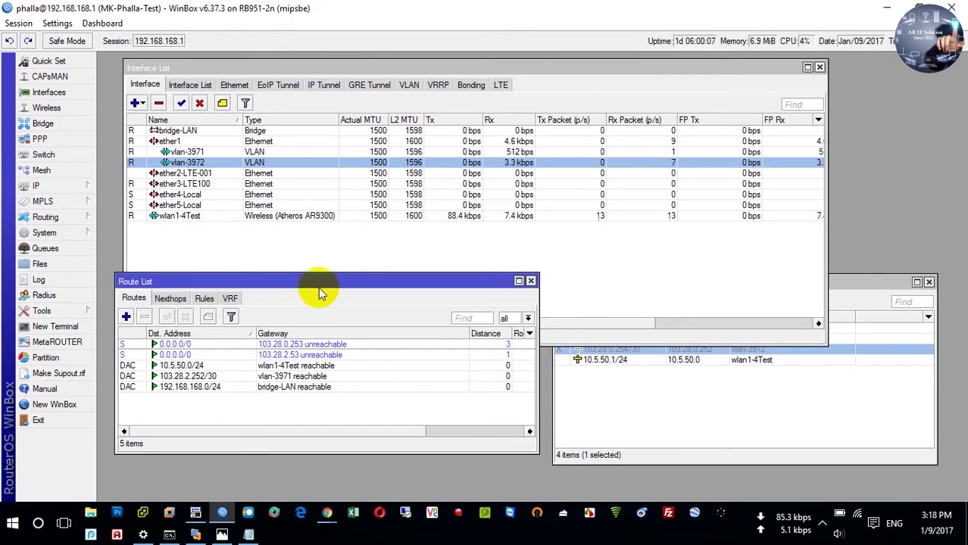
{"action": "left_click_drag", "start_coordinate": [318, 287], "coordinate": [331, 324]}
Write the note "vlan 3972 seem not working, let me check" in the Windows Run dialog and dismiss the dialog.
{"action": "key", "text": "super+r"}
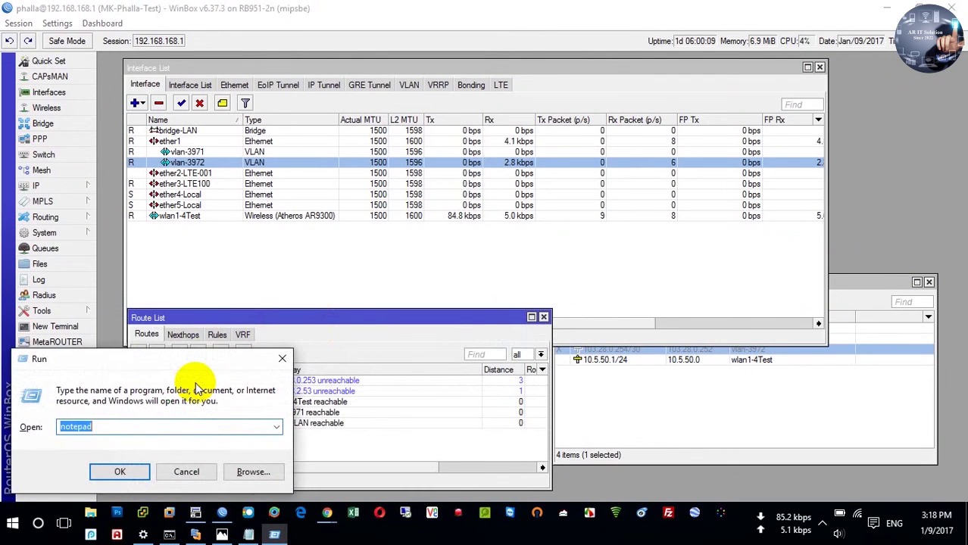
{"action": "type", "text": "vlan"}
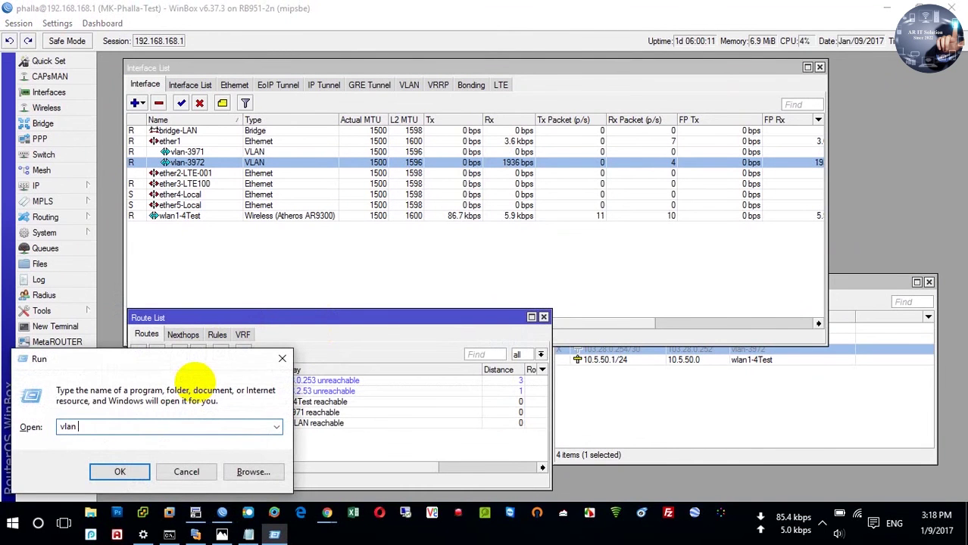
{"action": "type", "text": " 3972 se"}
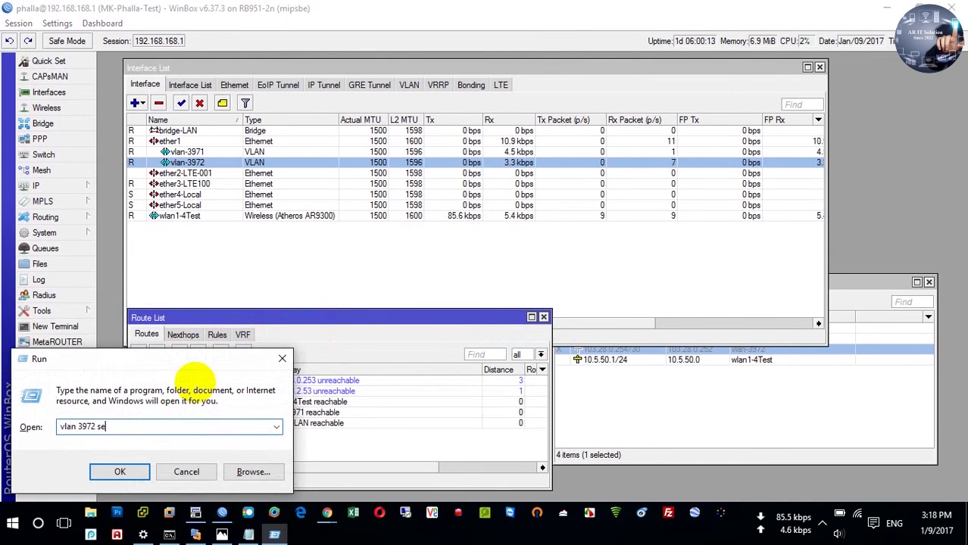
{"action": "type", "text": "em not working, let me check"}
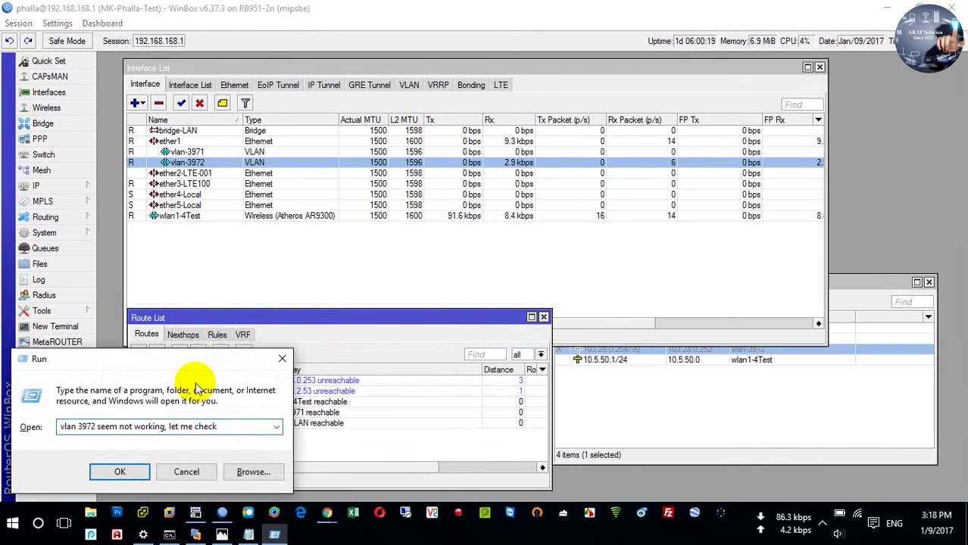
{"action": "left_click", "coordinate": [282, 359]}
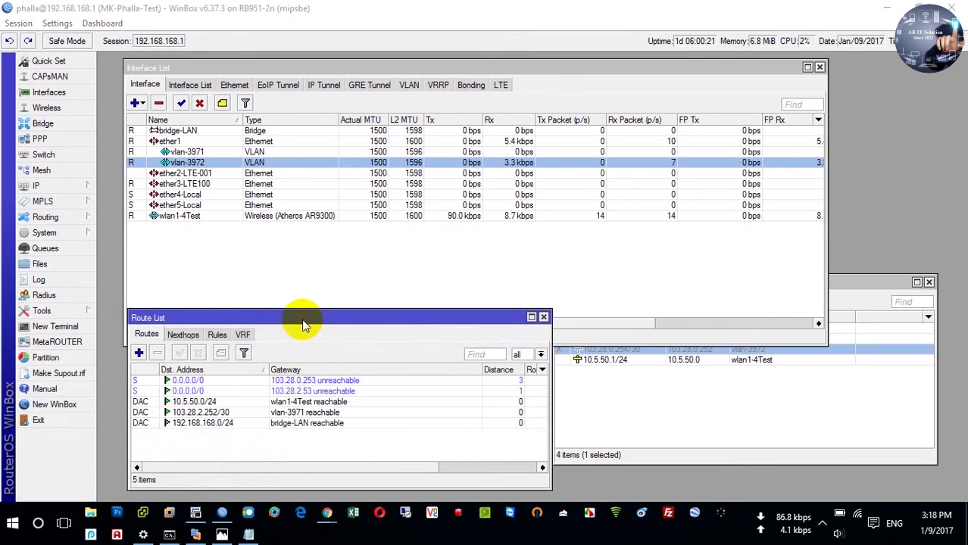
Move the route list and address list back up over the interface list and select the disabled vlan-3972 address.
{"action": "left_click_drag", "start_coordinate": [303, 324], "coordinate": [304, 280]}
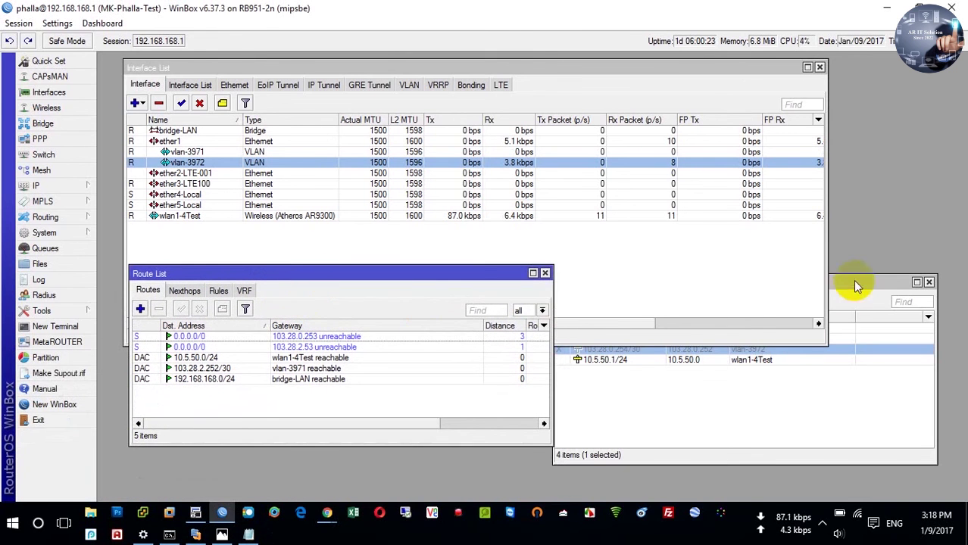
{"action": "left_click_drag", "start_coordinate": [855, 285], "coordinate": [865, 246]}
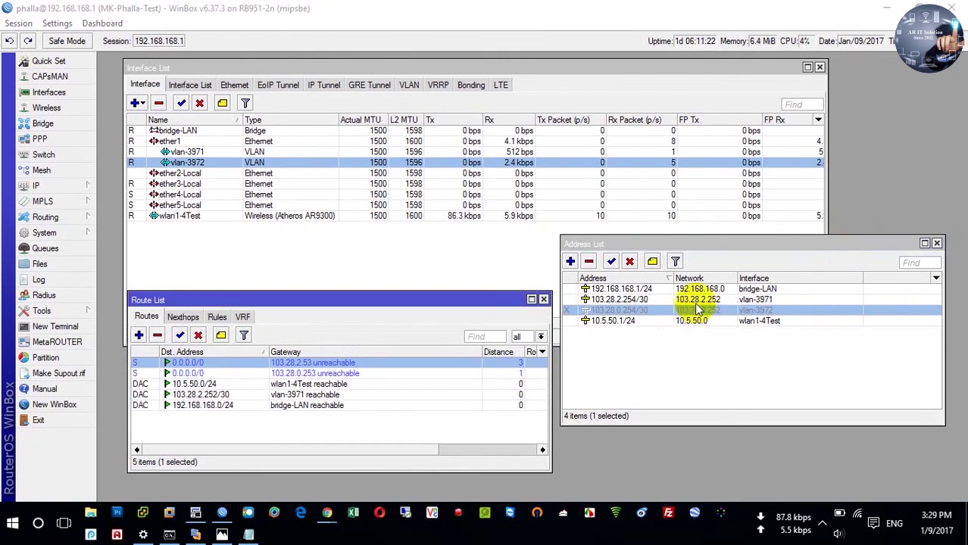
{"action": "left_click", "coordinate": [697, 310]}
{"action": "left_click", "coordinate": [694, 310]}
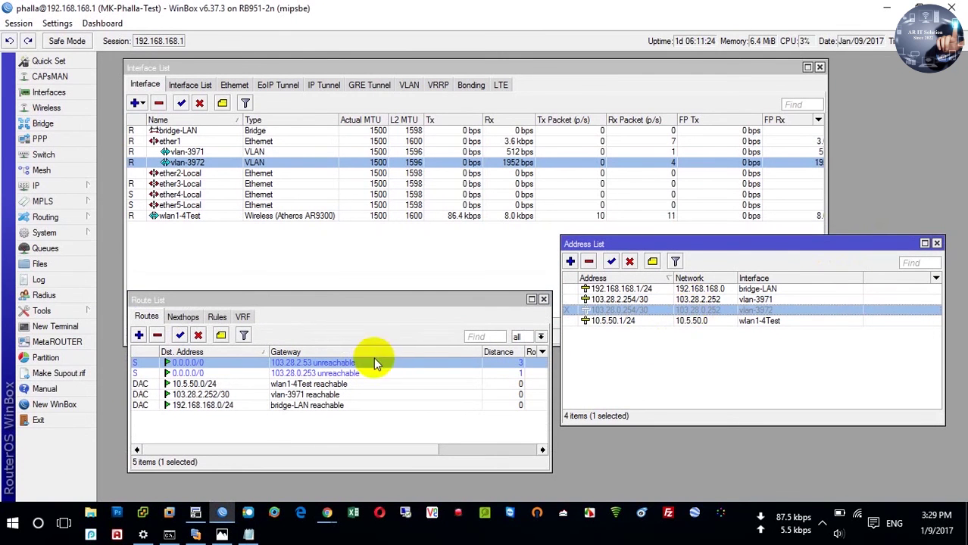
Set the gateway of the distance-3 default route to 103.28.2.253 and re-enable the 103.28.0.254/30 address on vlan-3972.
{"action": "left_click", "coordinate": [338, 364]}
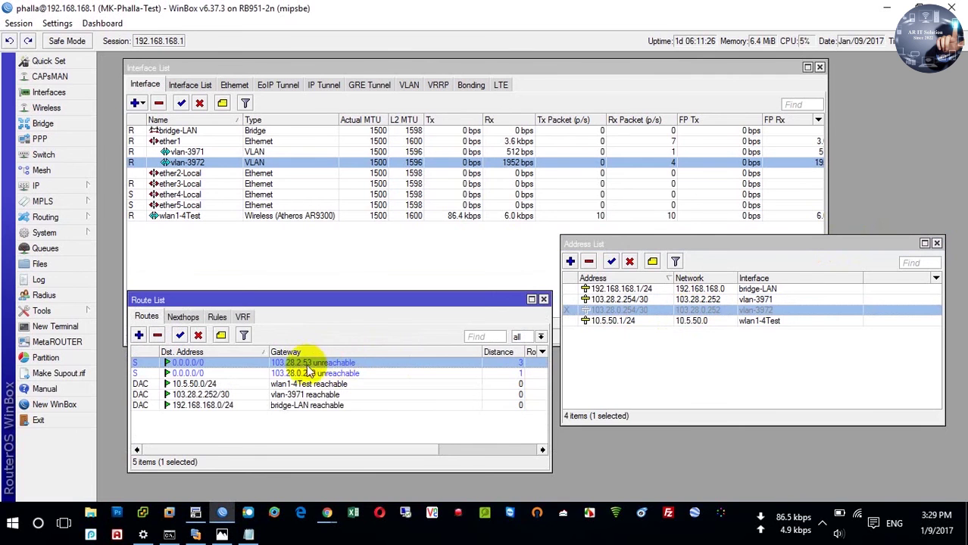
{"action": "double_click", "coordinate": [315, 363]}
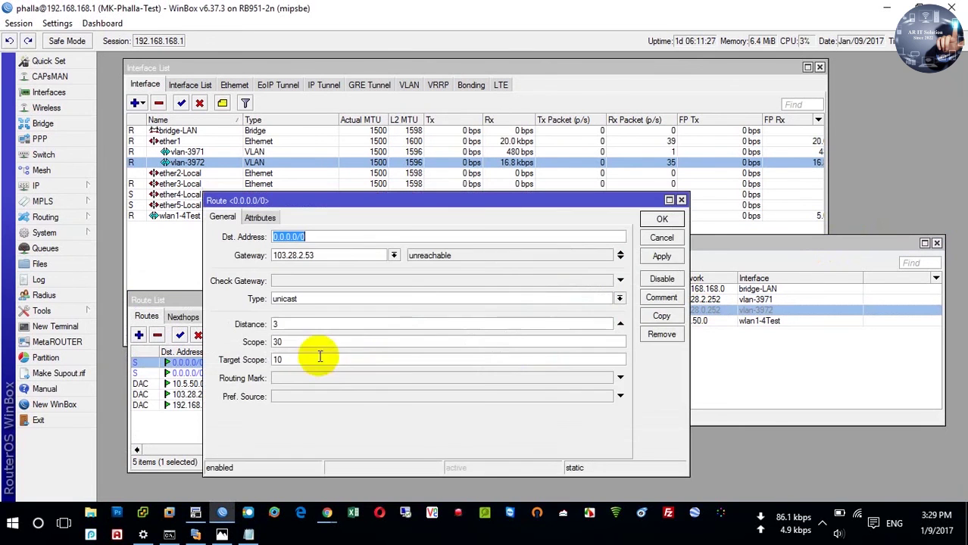
{"action": "left_click", "coordinate": [303, 257]}
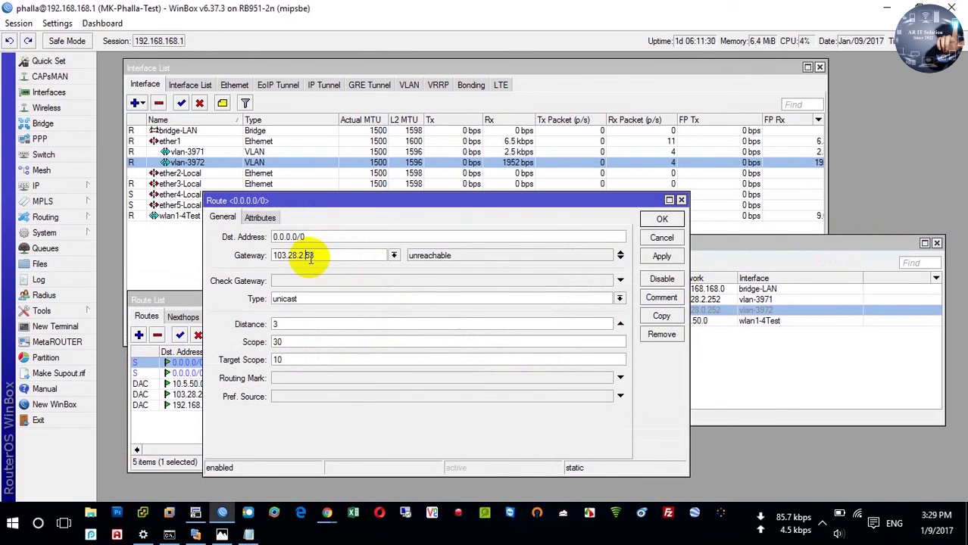
{"action": "left_click", "coordinate": [661, 220]}
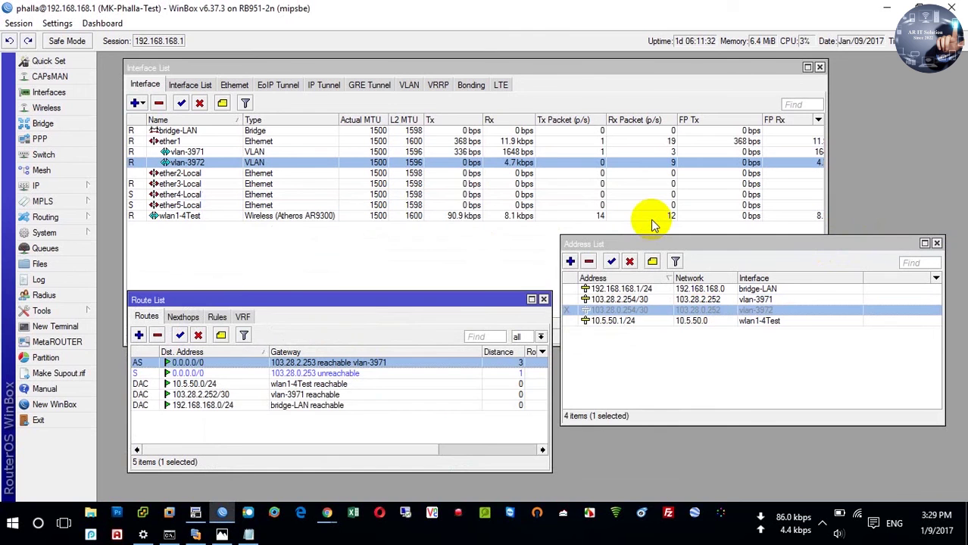
{"action": "left_click", "coordinate": [611, 261]}
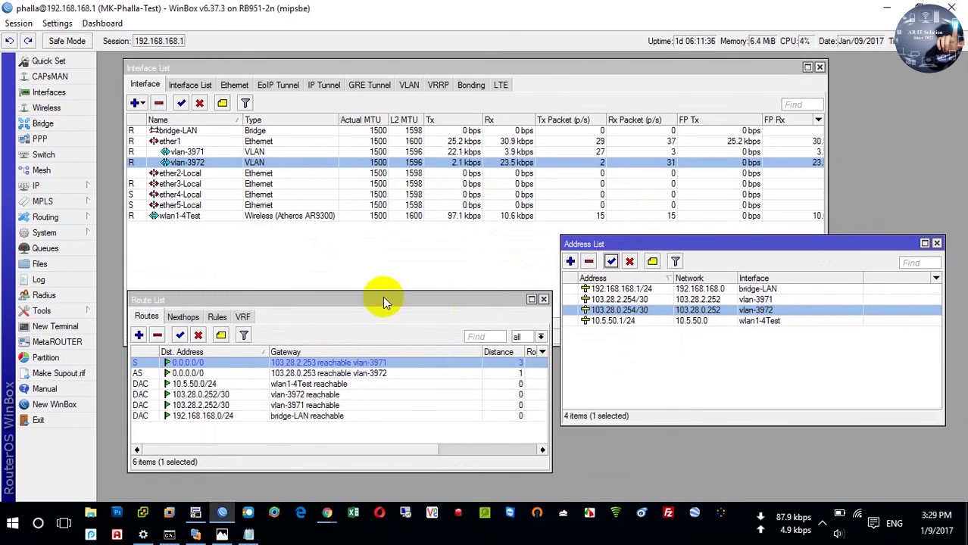
Shift the route list out of the way, open a new terminal and start a ping to 8.8.8.8.
{"action": "mouse_move", "coordinate": [385, 291]}
{"action": "left_mouse_down"}
{"action": "mouse_move", "coordinate": [387, 318]}
{"action": "mouse_move", "coordinate": [389, 303]}
{"action": "left_mouse_up"}
{"action": "left_click", "coordinate": [56, 327]}
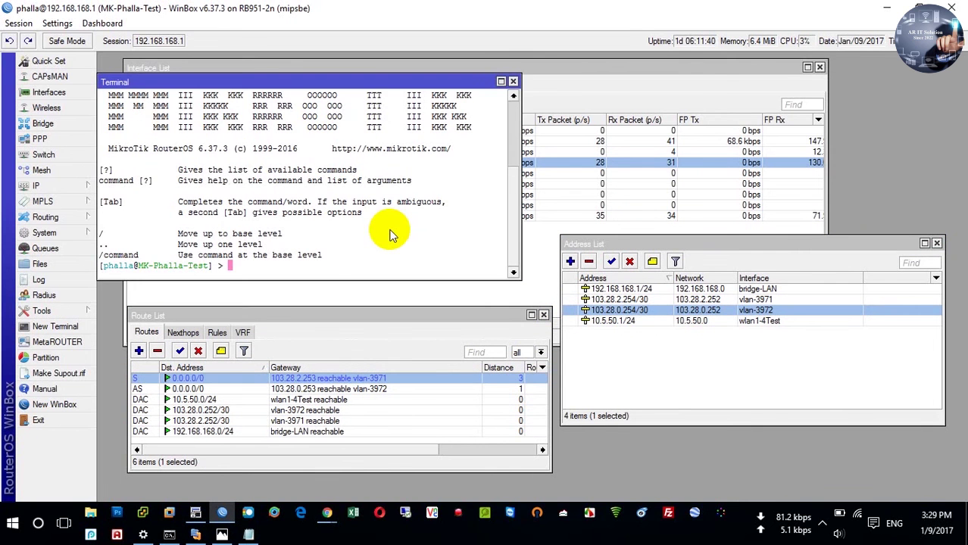
{"action": "type", "text": "ping 8.8..88"}
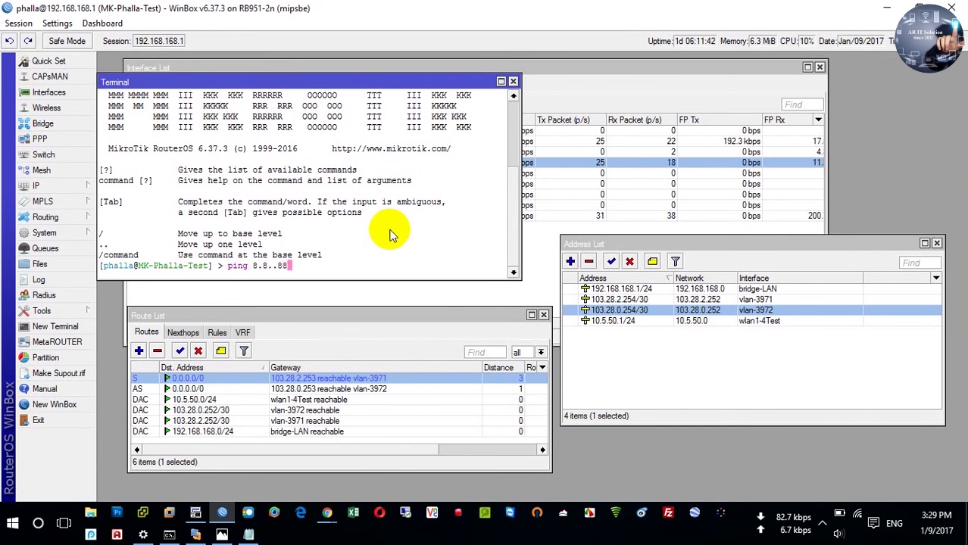
{"action": "key", "text": "BackSpace"}
{"action": "key", "text": "BackSpace"}
{"action": "key", "text": "BackSpace"}
{"action": "type", "text": "8.8"}
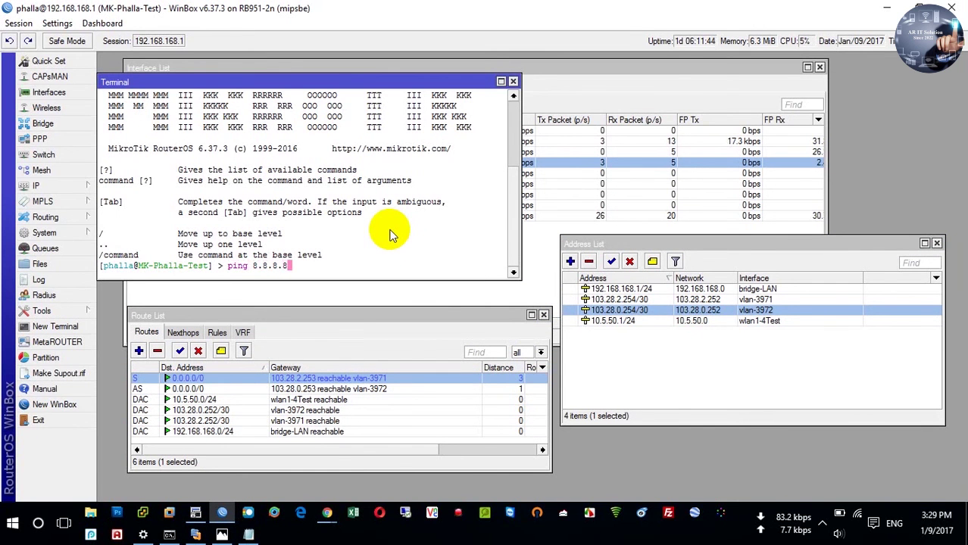
{"action": "key", "text": "Return"}
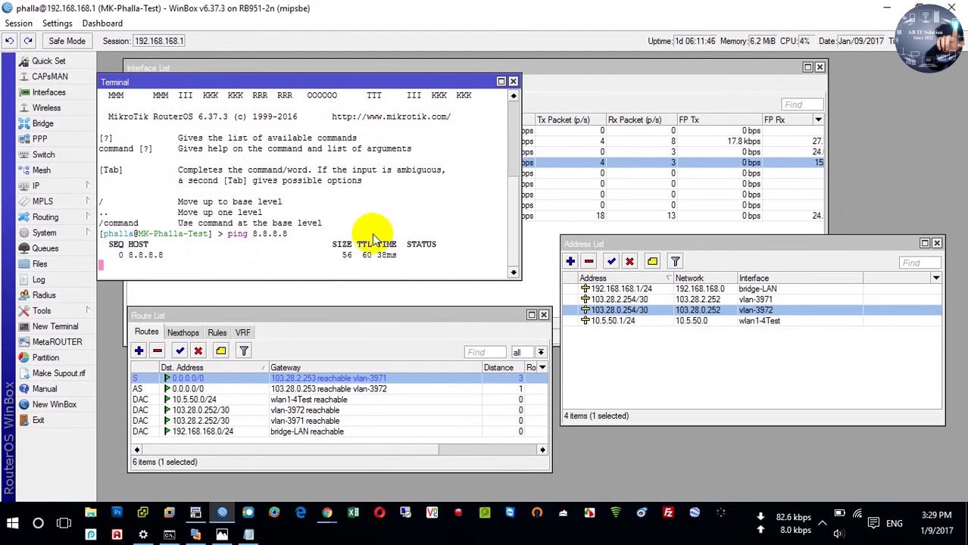
Disable the 103.28.0.254/30 address on vlan-3972 while the ping runs to test the failover.
{"action": "left_click", "coordinate": [654, 299]}
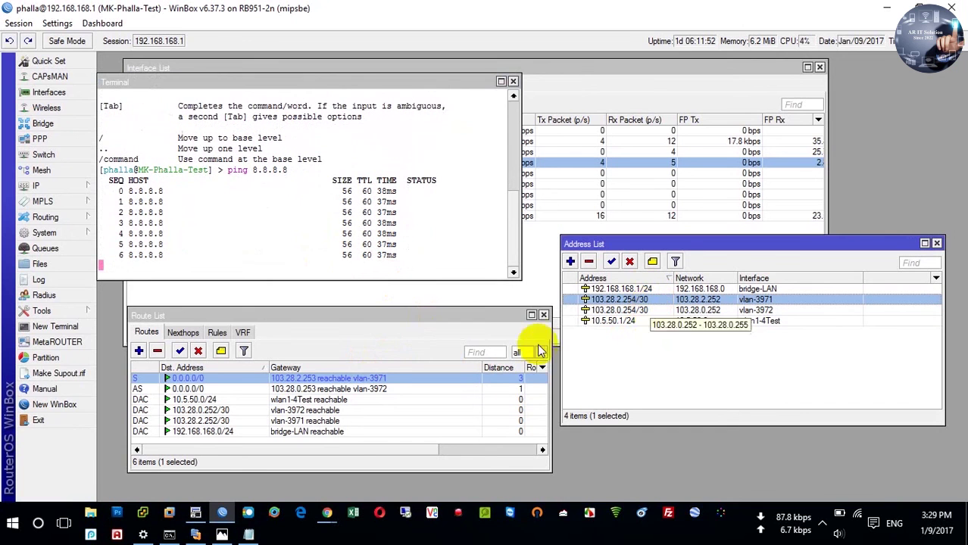
{"action": "left_click", "coordinate": [629, 310]}
{"action": "left_click", "coordinate": [630, 261]}
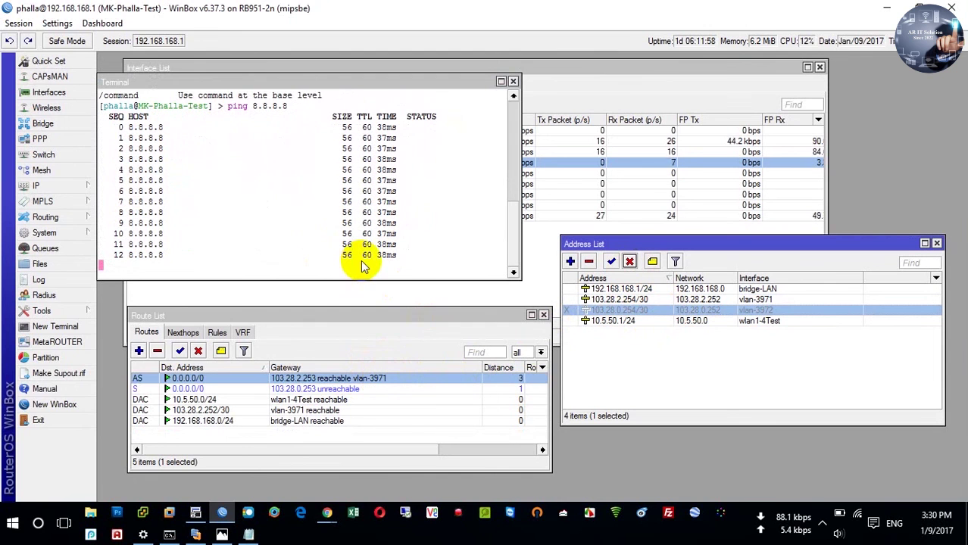
Bring up the Windows Run dialog and write the note "this configuration is failover :)" in it.
{"action": "key", "text": "super+r"}
{"action": "type", "text": "this c"}
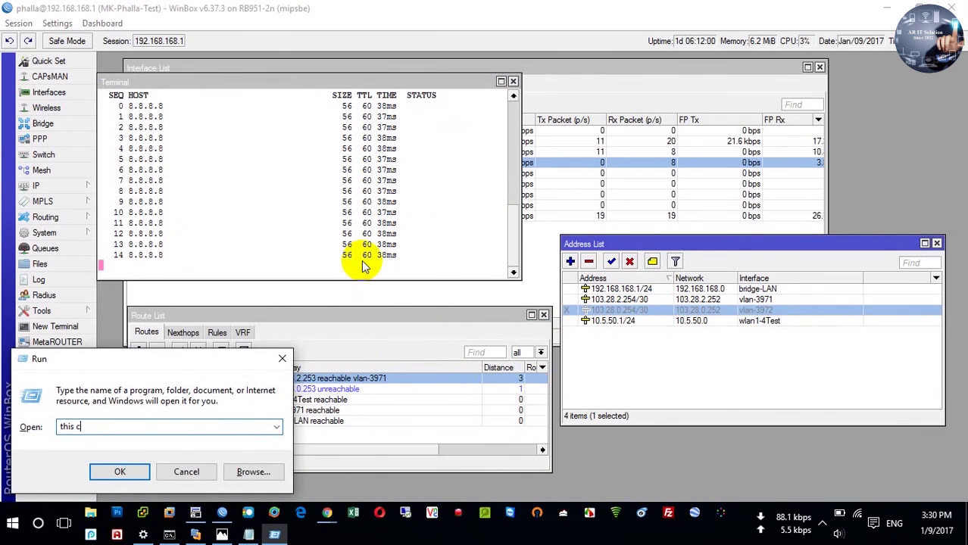
{"action": "type", "text": "onfigur"}
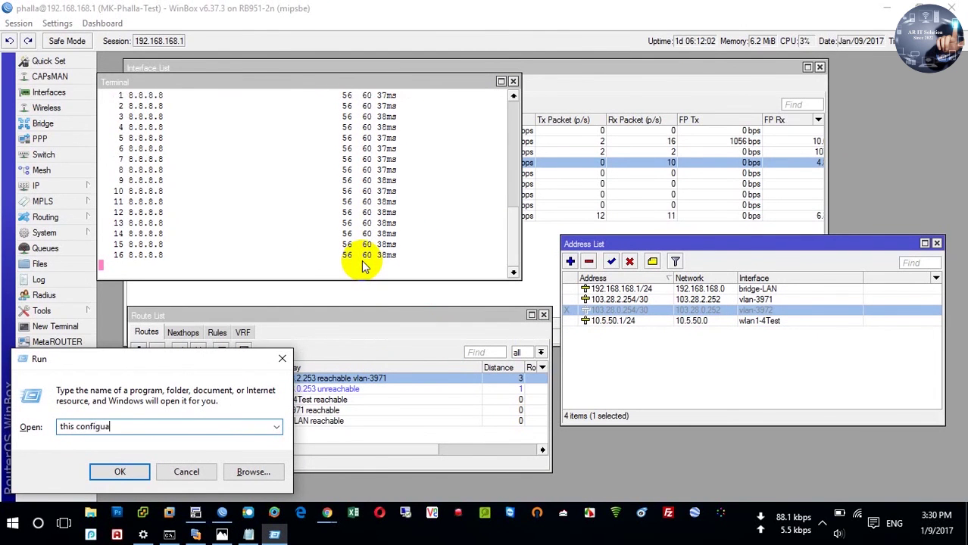
{"action": "type", "text": "ation "}
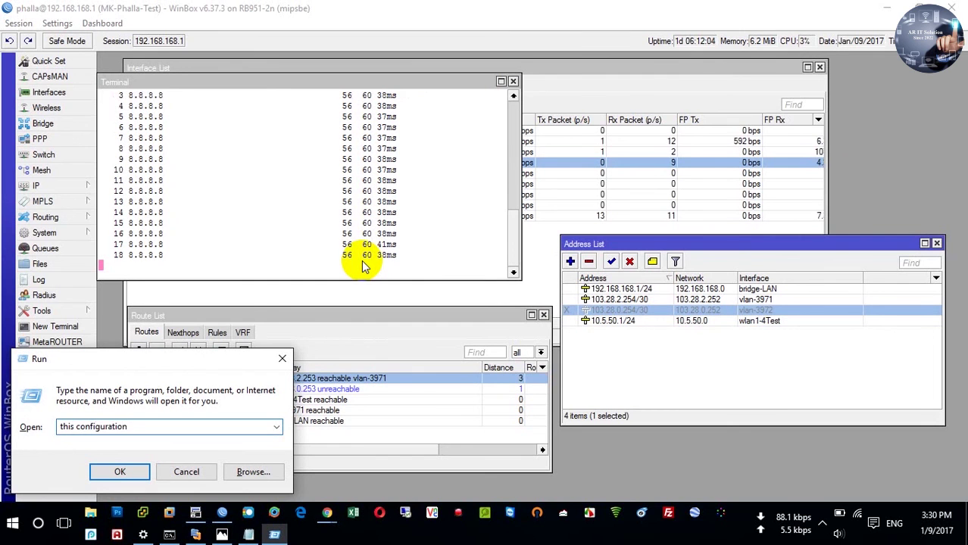
{"action": "type", "text": "is"}
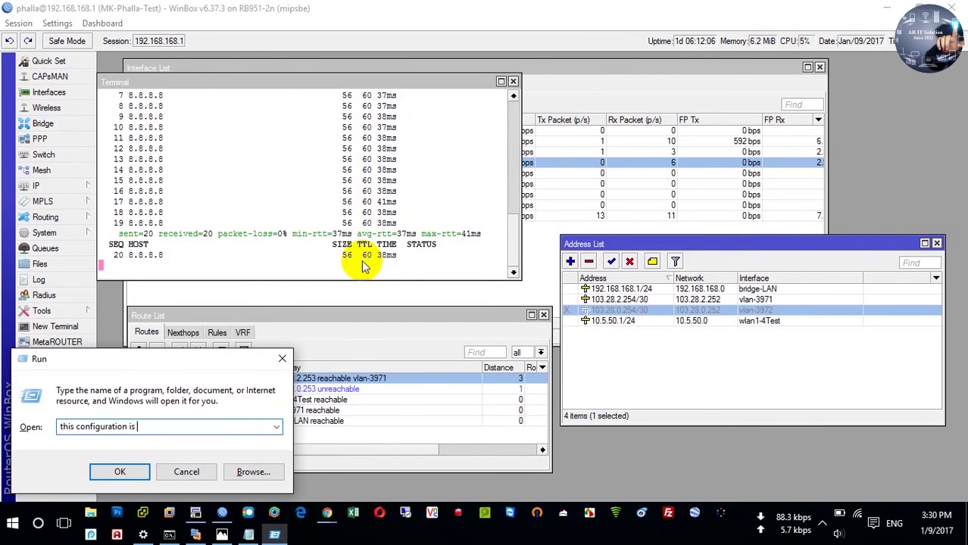
{"action": "type", "text": " failover :)"}
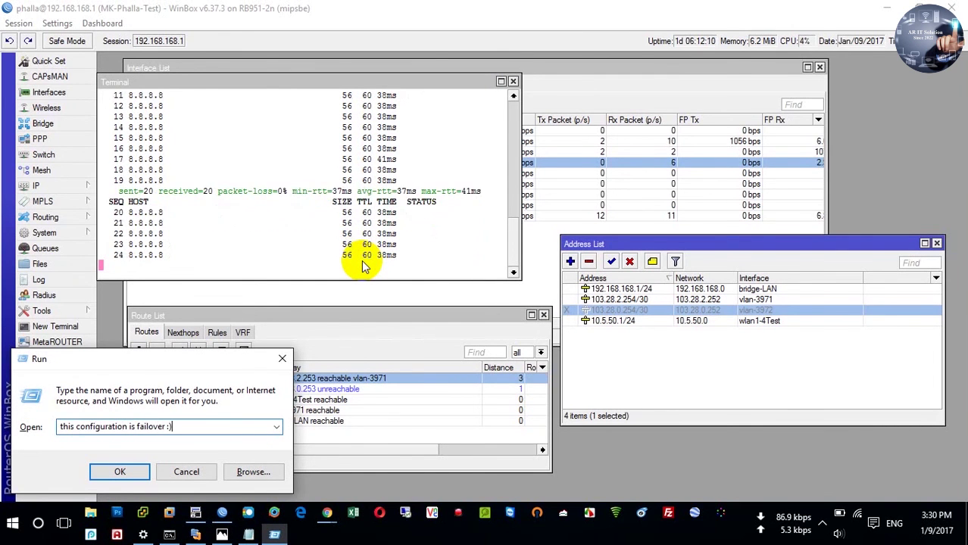
Re-enable the 103.28.0.254/30 address on vlan-3972 and switch to the untitled note in Notepad.
{"action": "left_click", "coordinate": [612, 262]}
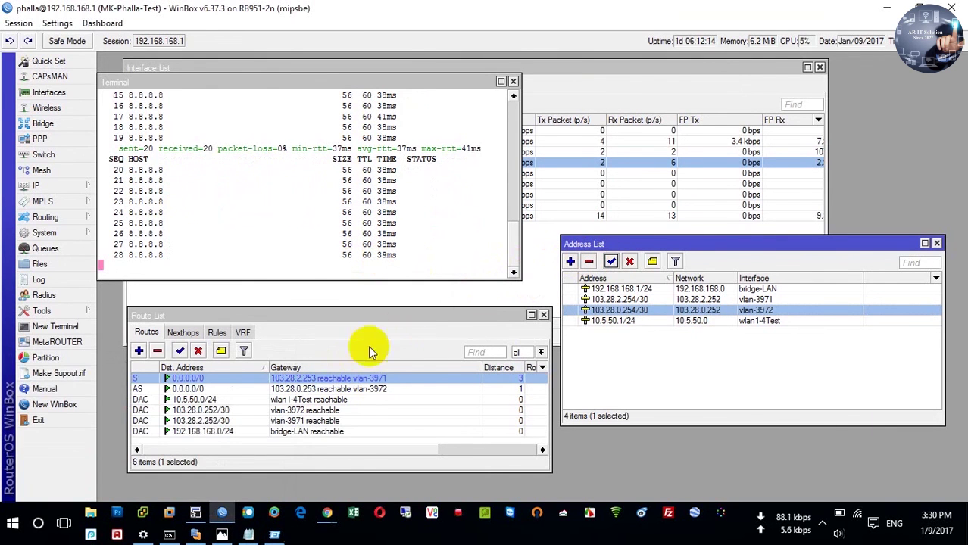
{"action": "key", "text": "super+r"}
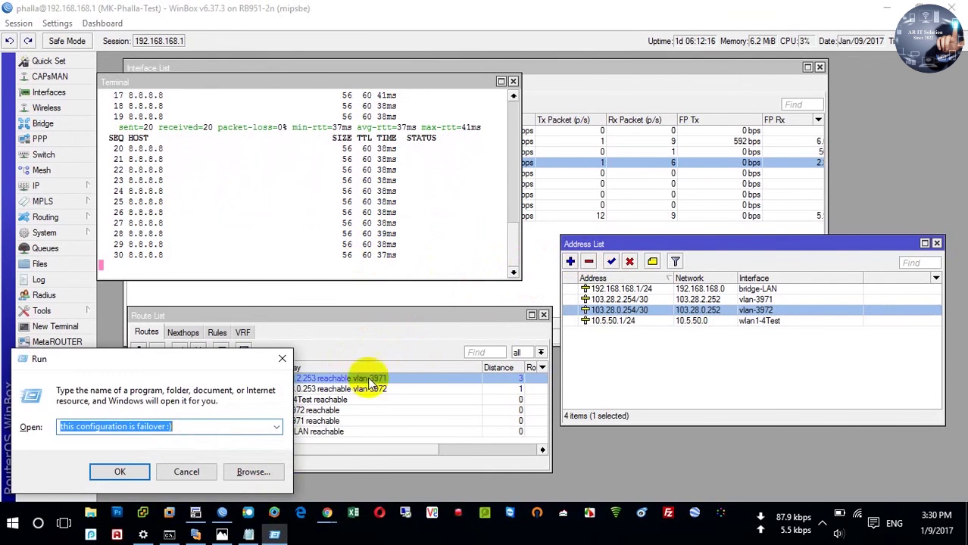
{"action": "left_click", "coordinate": [249, 534]}
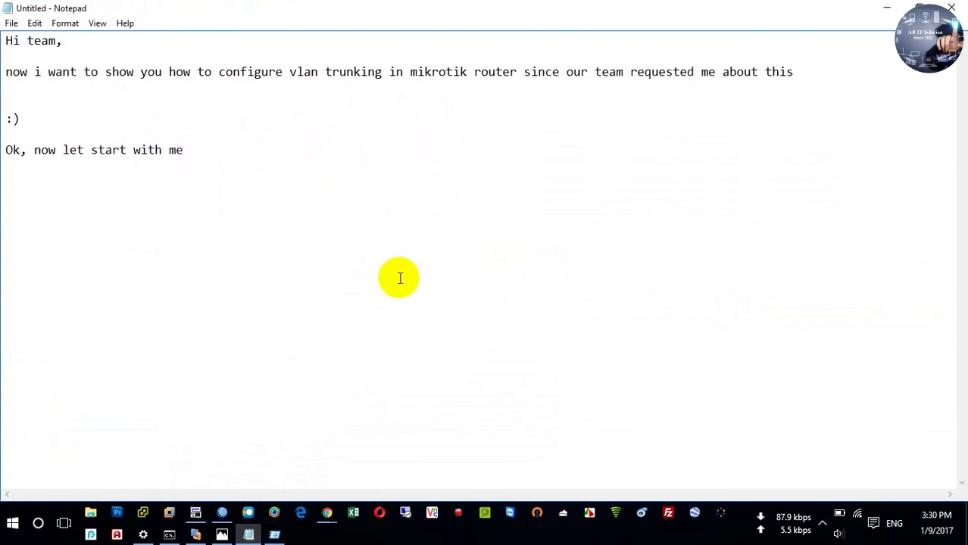